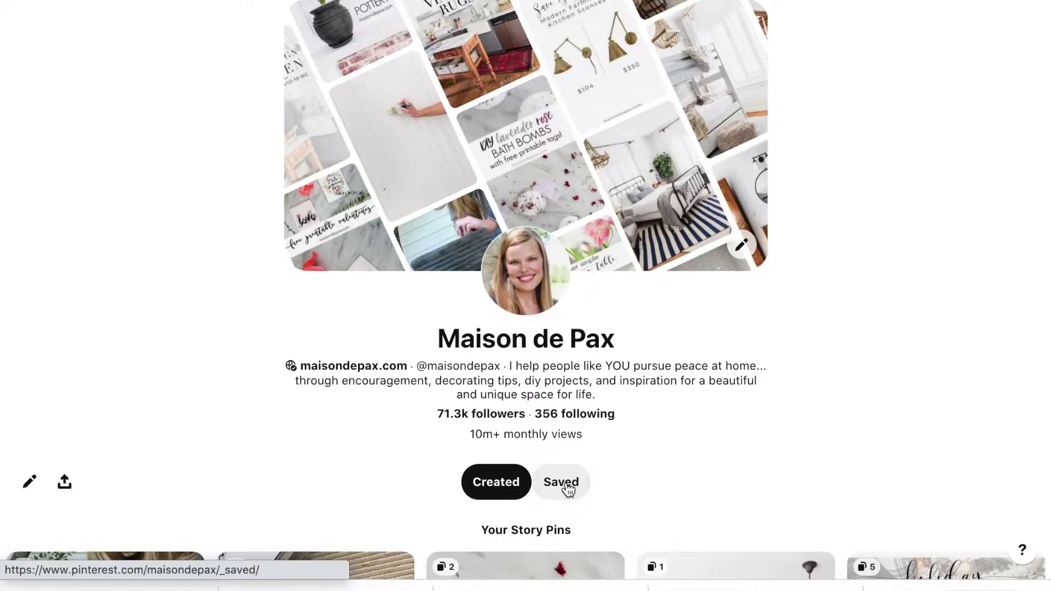
- Open the Laundry Room Inspiration board from Saved and browse its checkered-floor and black-cabinet pins
click(568, 490)
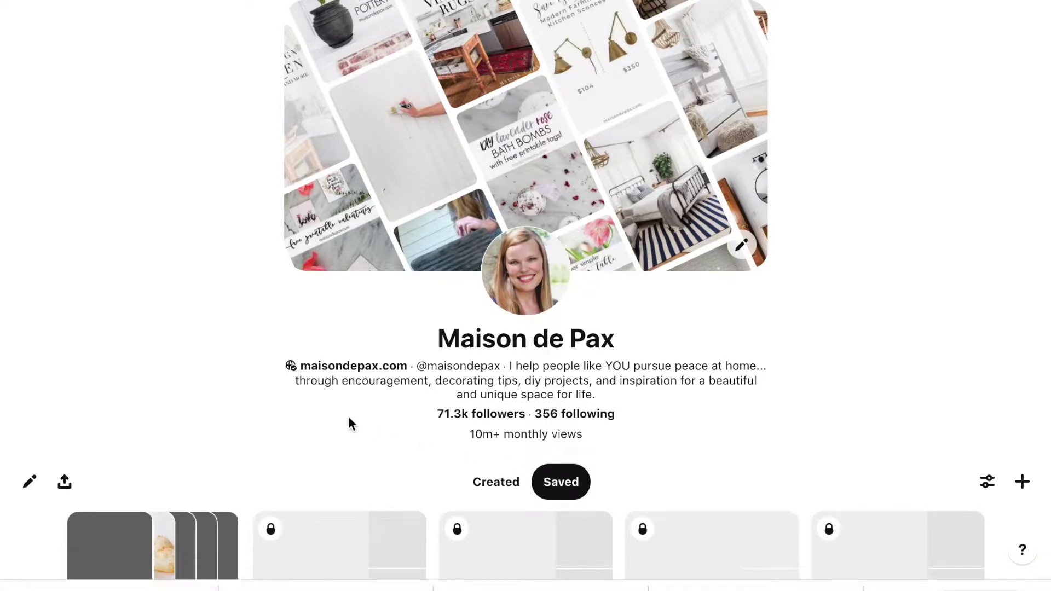
scroll(350, 423, down, 3)
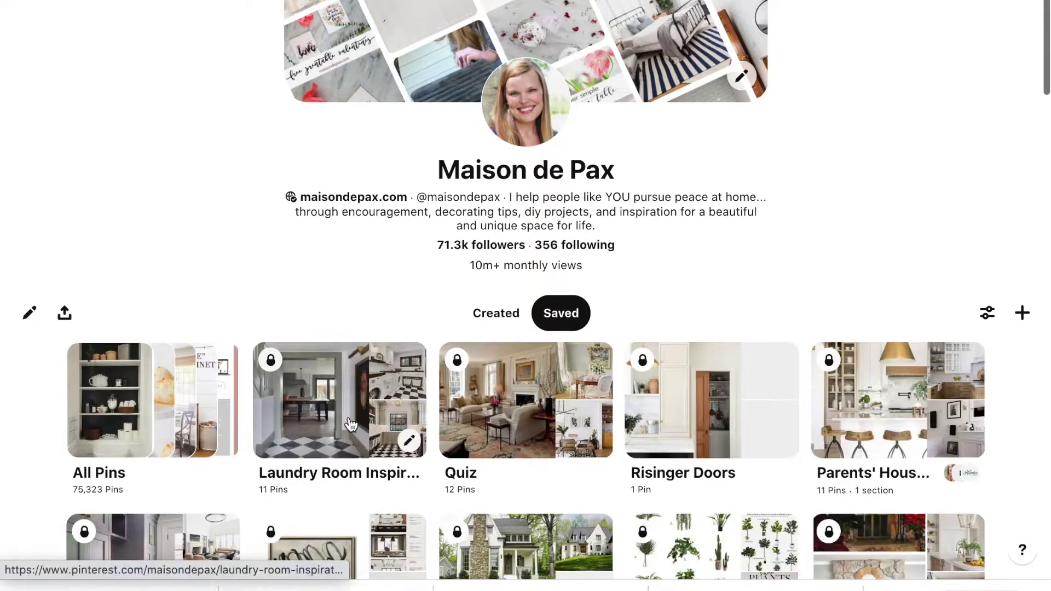
click(351, 424)
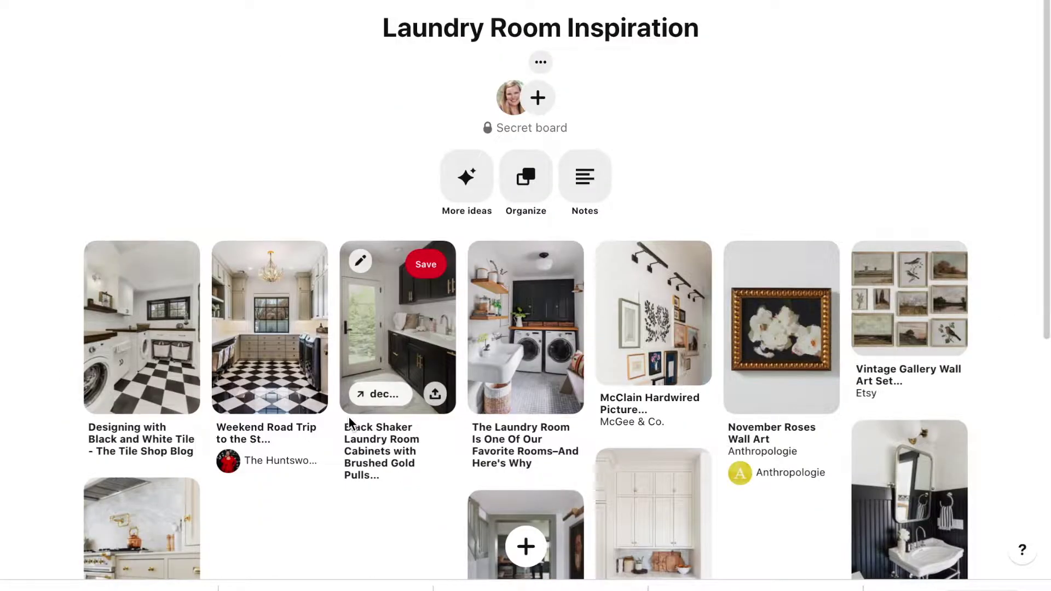
scroll(349, 417, down, 3)
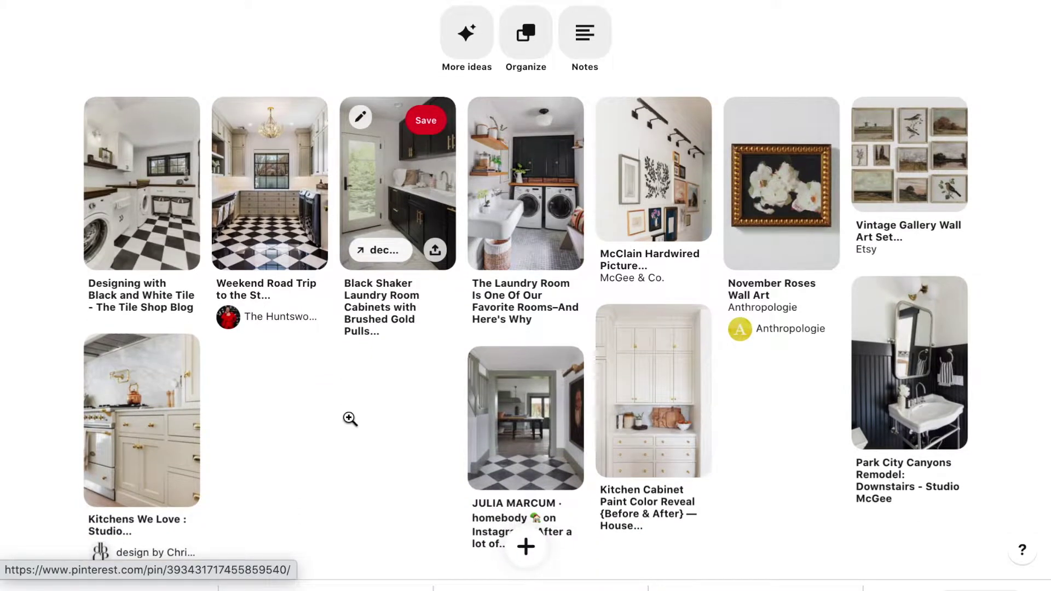
scroll(349, 419, down, 1)
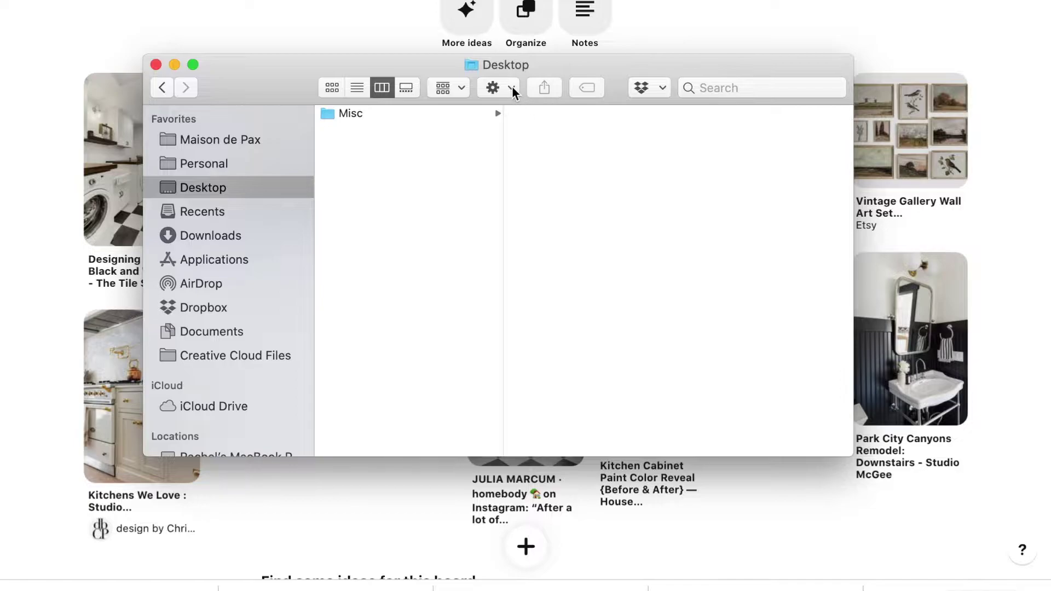
- Create a new Desktop folder named 'Laundry Mood Board' from Finder's Action menu
click(512, 90)
click(515, 113)
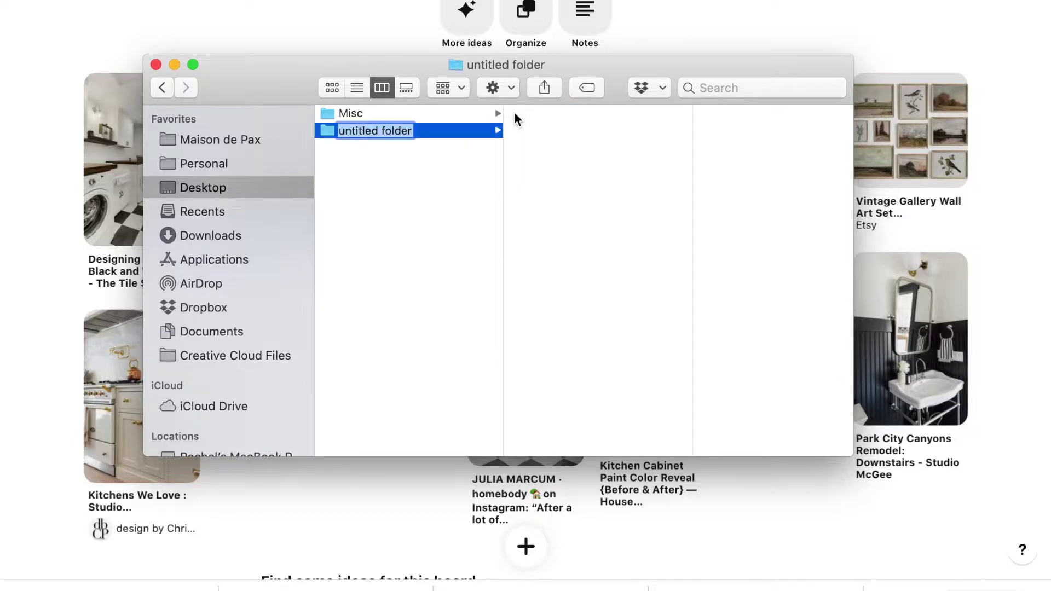
text(Laund)
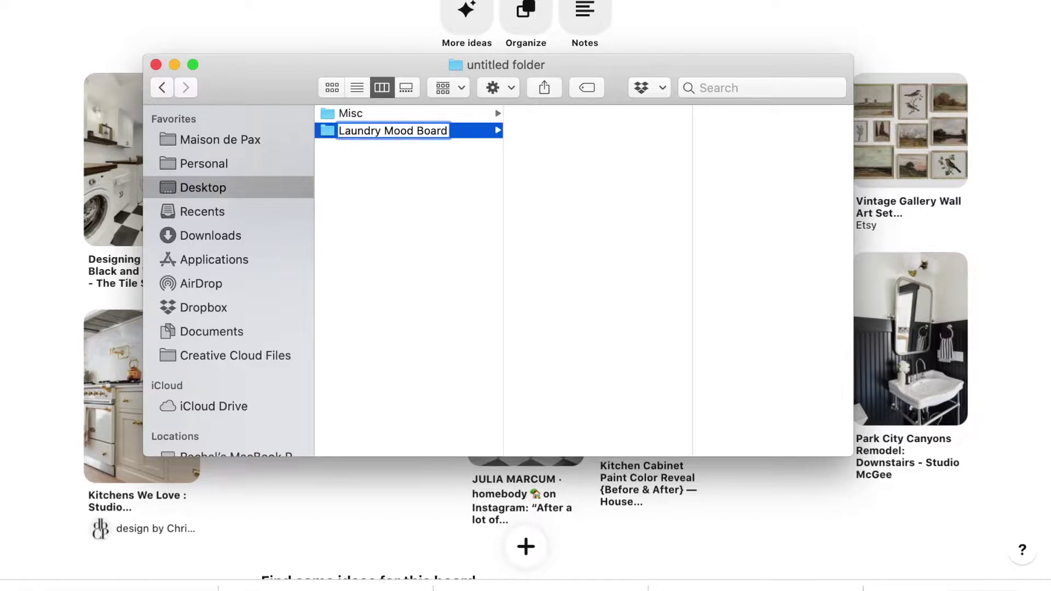
text(ry Mood Board)
key(Return)
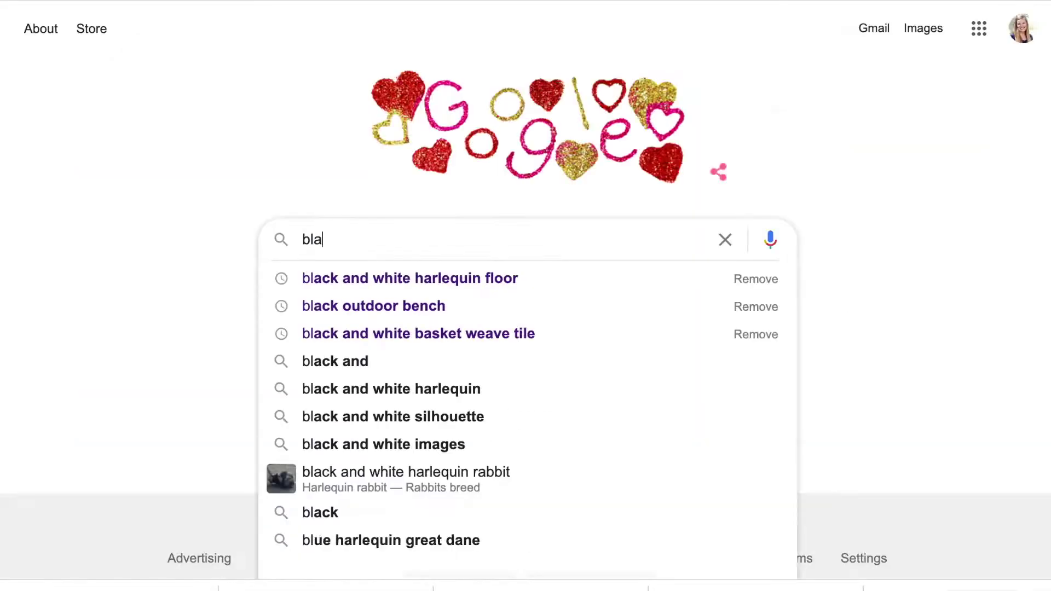
- Search images for black and white harlequin floor and save the Chris Loves Julia floor into Laundry Mood Board
text(ck and)
click(436, 278)
click(361, 108)
scroll(365, 113, down, 5)
scroll(366, 113, down, 12)
scroll(367, 112, down, 15)
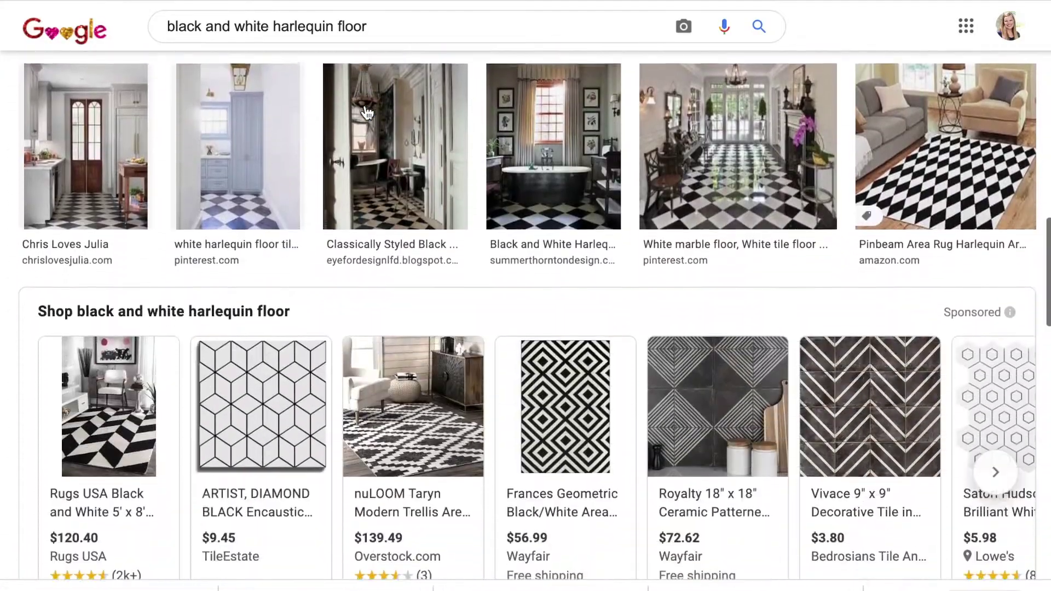
scroll(367, 112, down, 15)
scroll(367, 113, down, 2)
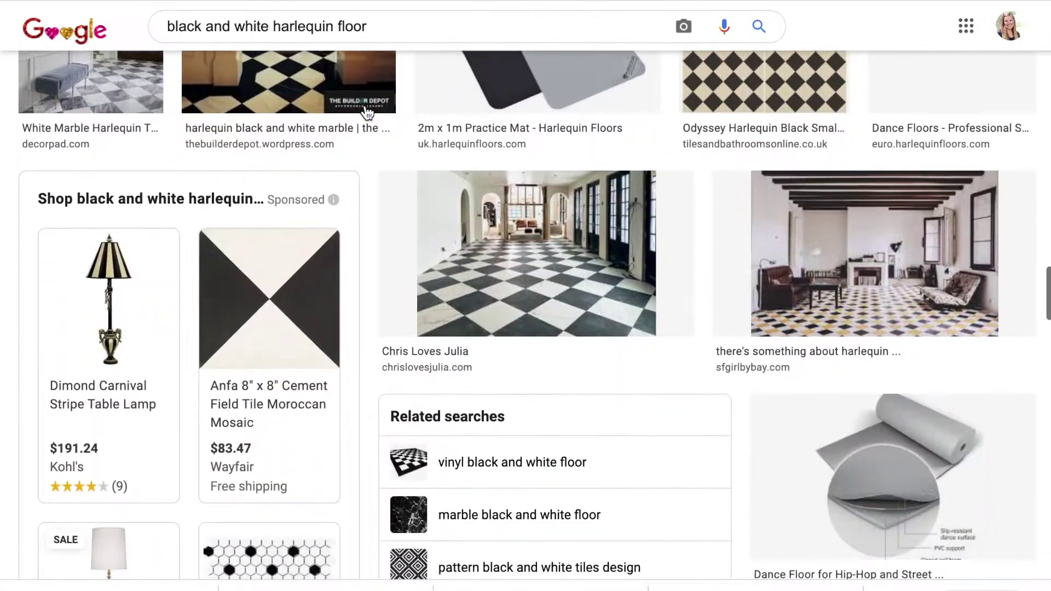
click(443, 315)
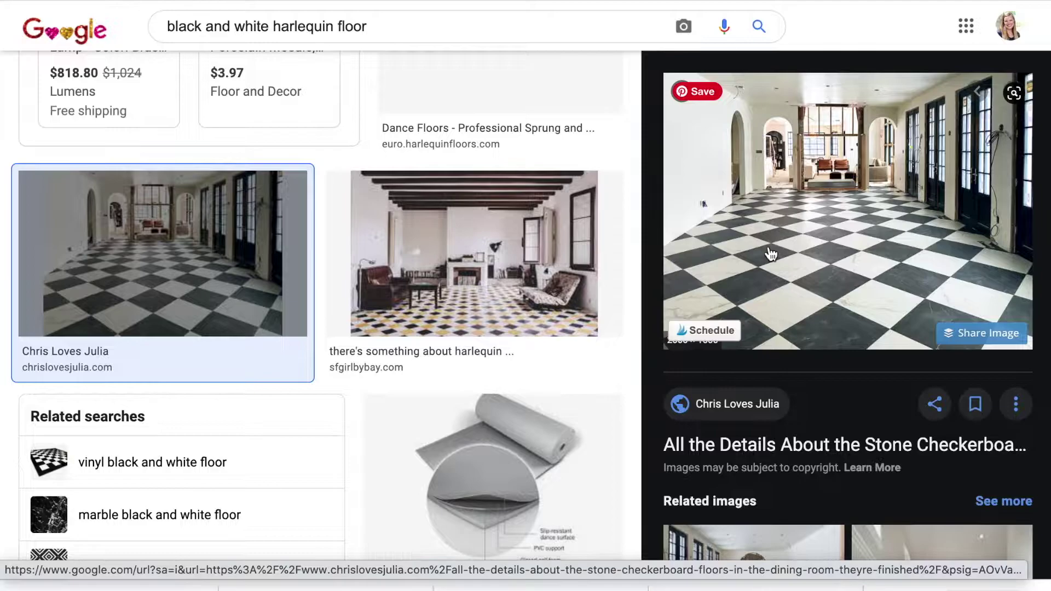
right_click(770, 254)
click(823, 414)
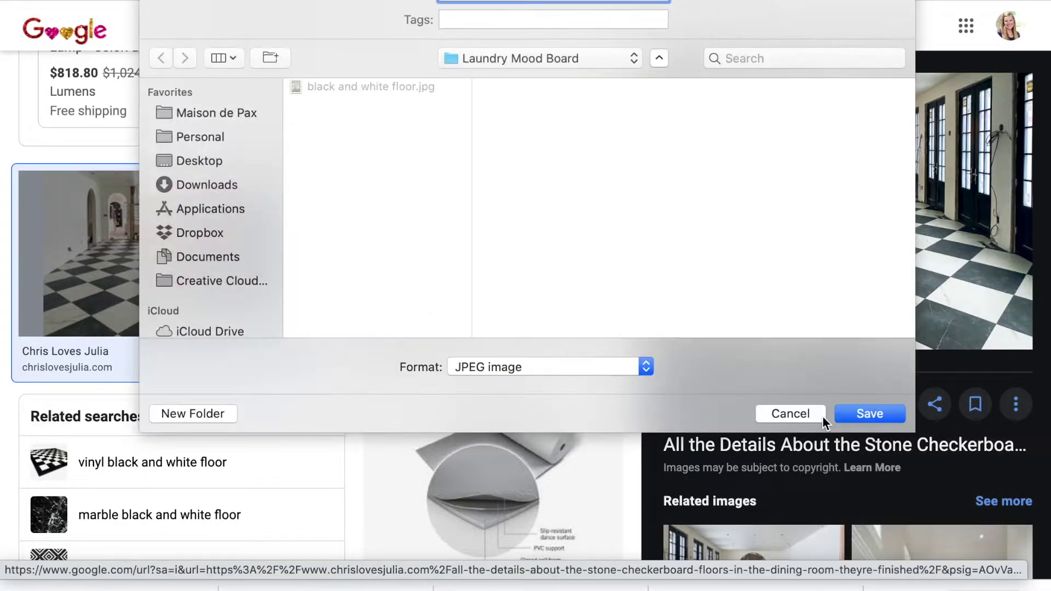
click(876, 414)
- Search images for 'black bead board' and preview the black bead board panel
triple_click(591, 26)
text(black)
text(bead board)
key(Return)
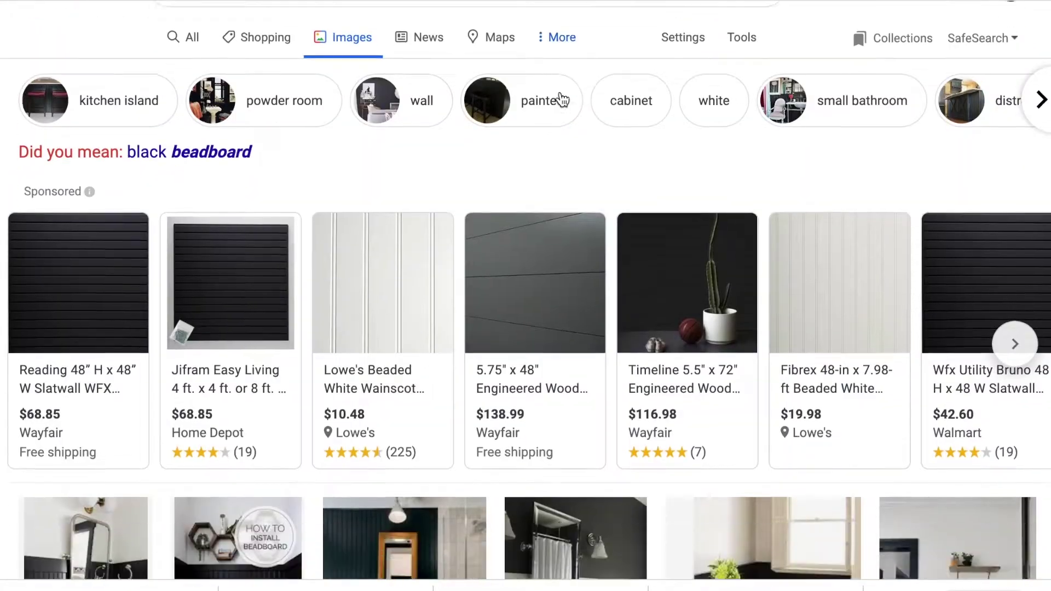
scroll(561, 99, down, 15)
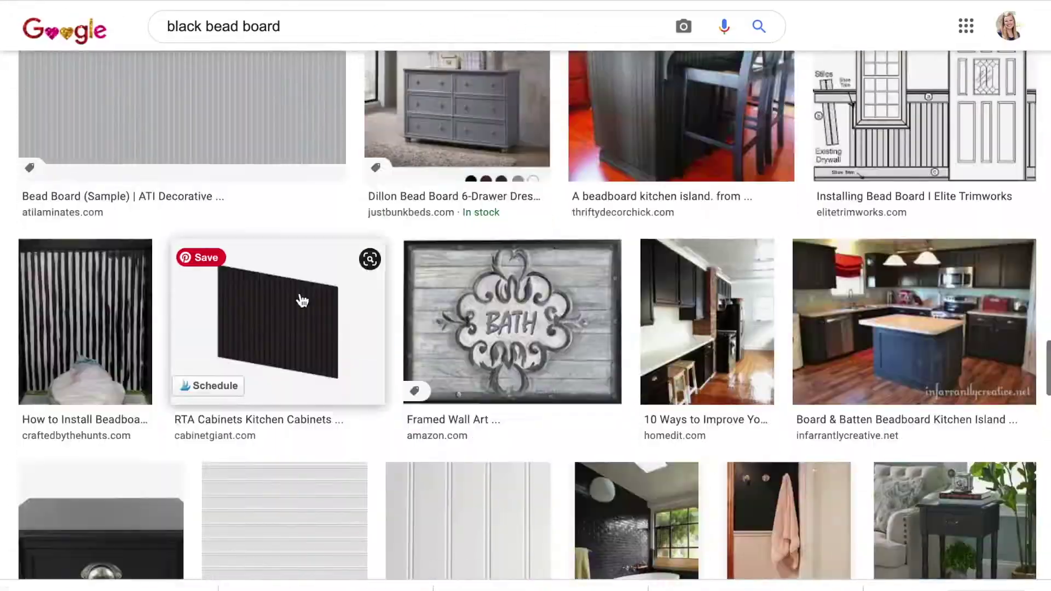
click(301, 300)
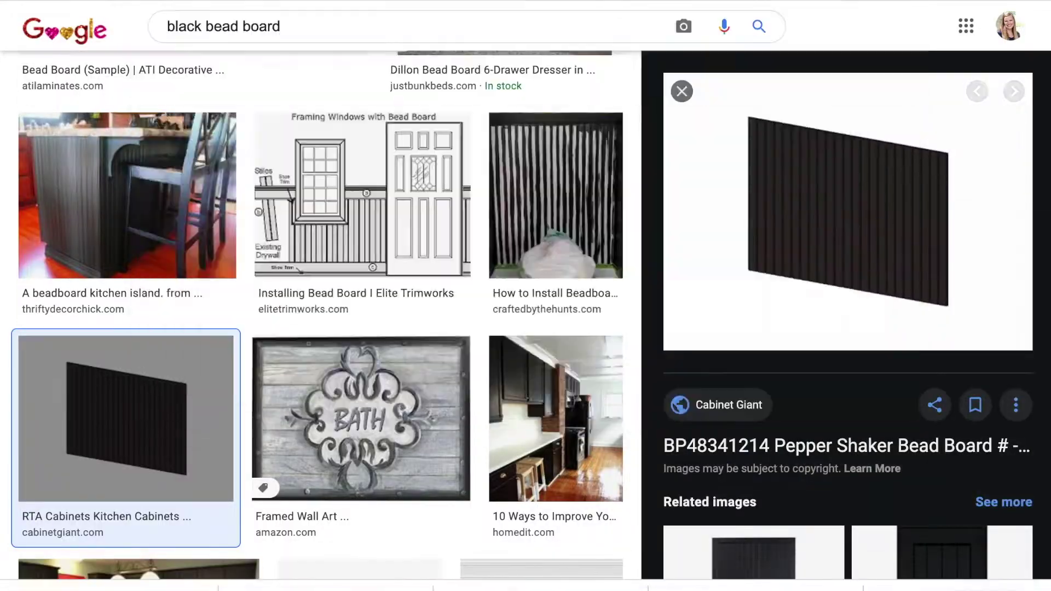
- Search 'white cabinet' and save the white shaker cabinet door and 36" butcher block images to the folder
text(white cabinet)
key(Return)
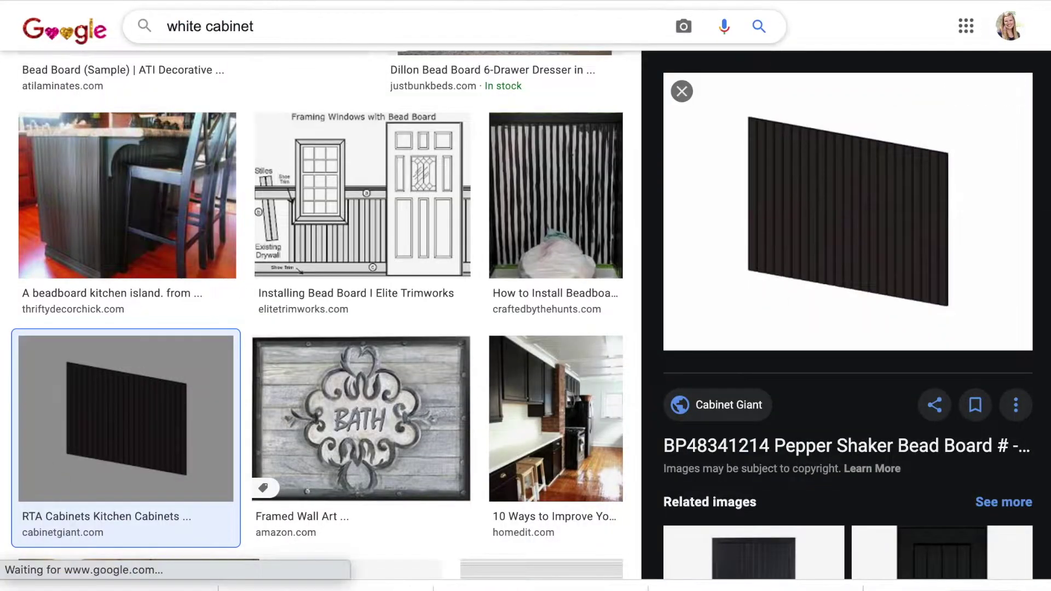
scroll(542, 219, down, 4)
click(968, 428)
right_click(890, 205)
click(939, 369)
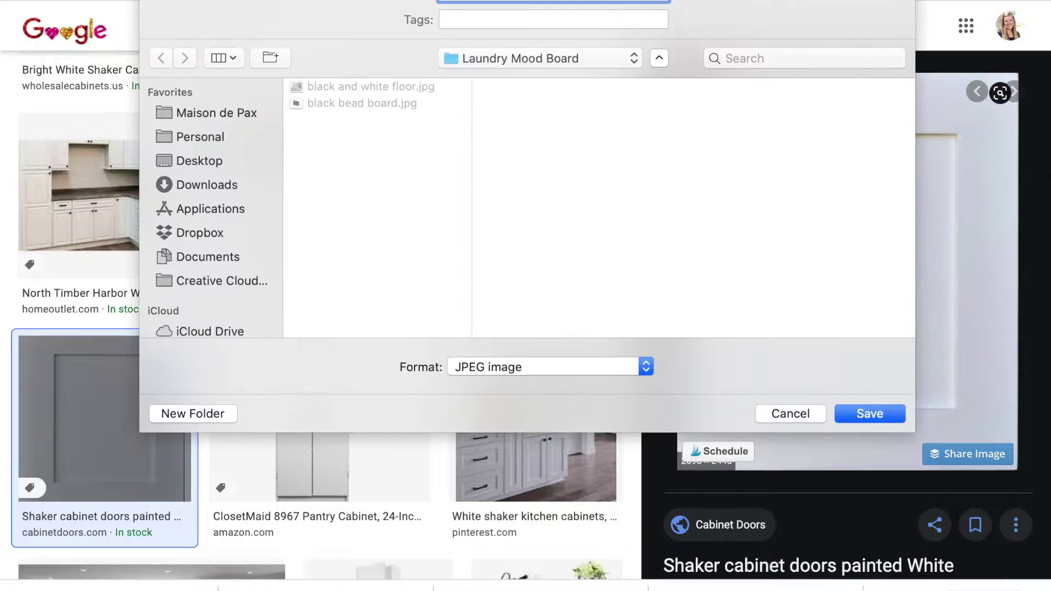
click(863, 412)
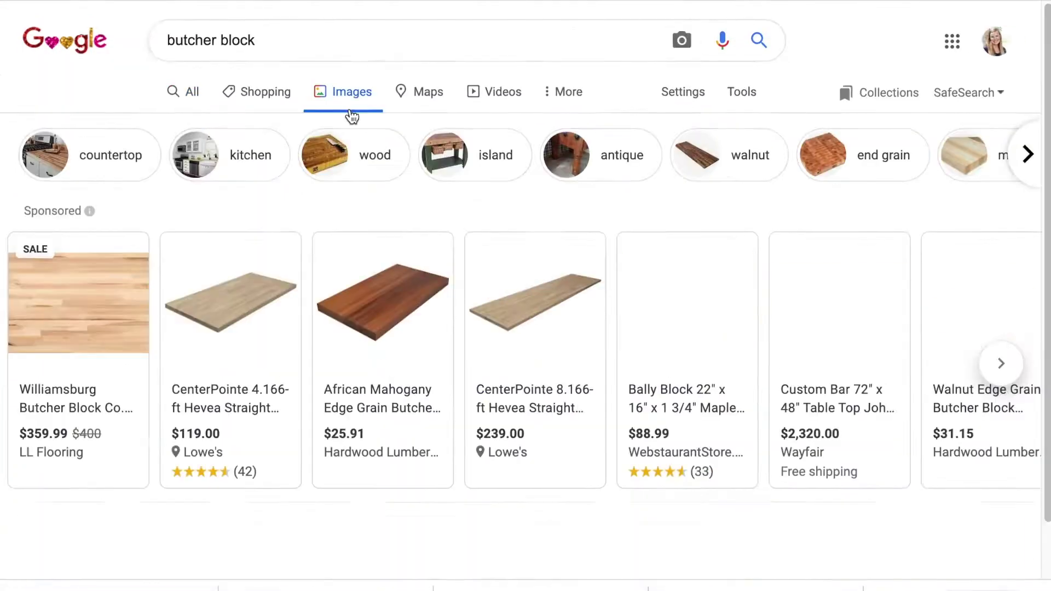
scroll(347, 164, down, 10)
click(397, 274)
right_click(826, 250)
click(876, 411)
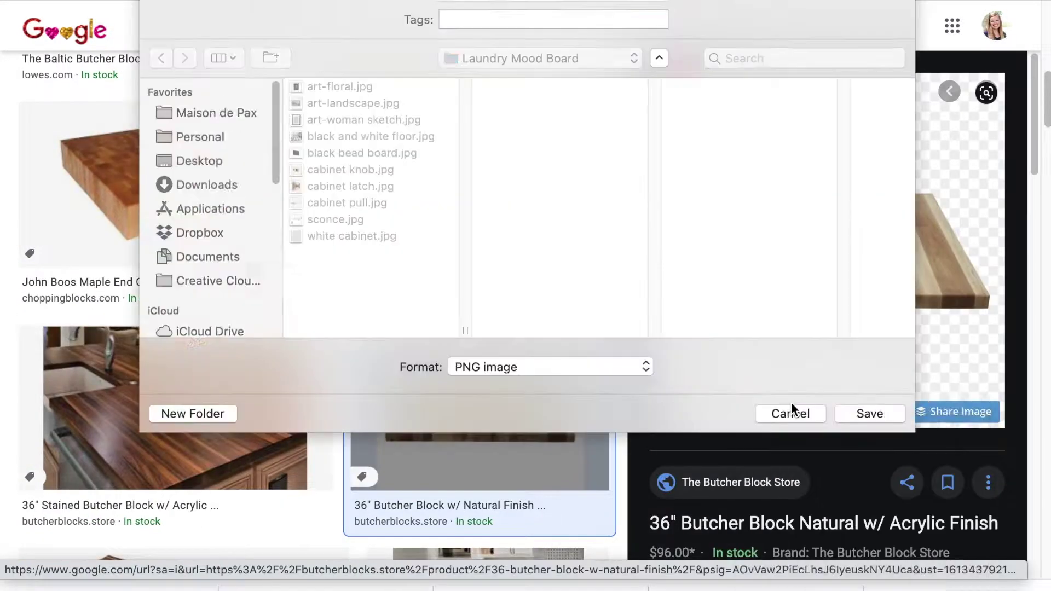
- Search for Samsung washer and dryer and preview the washer and dryer pair
click(866, 411)
click(384, 26)
text(sa)
click(257, 58)
scroll(539, 118, down, 10)
click(657, 230)
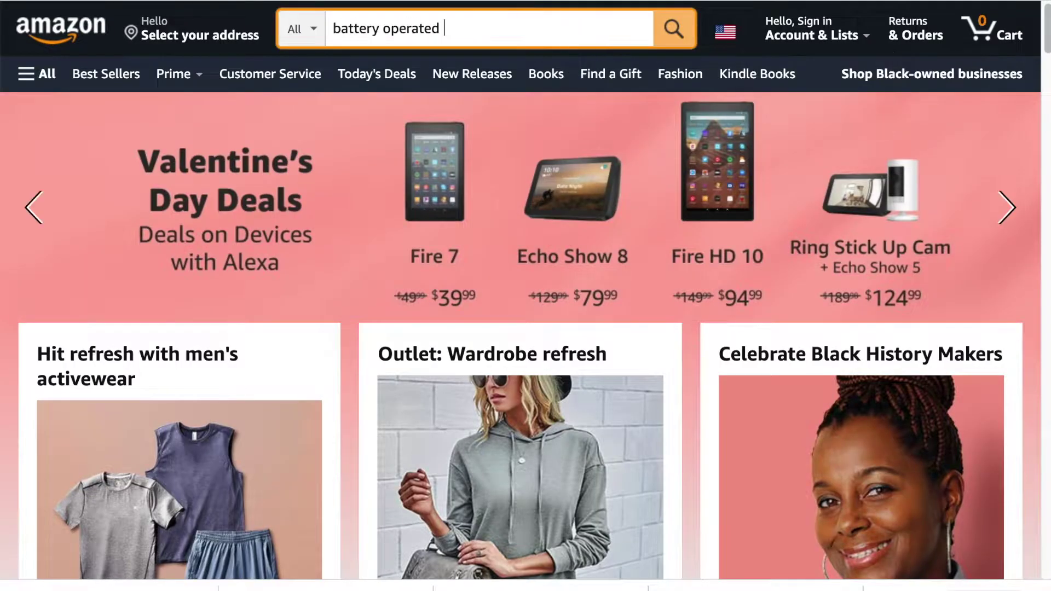
- Search for a battery operated picture light and save the LUXSWAY picture light image
text(picture light)
key(Return)
scroll(522, 139, down, 10)
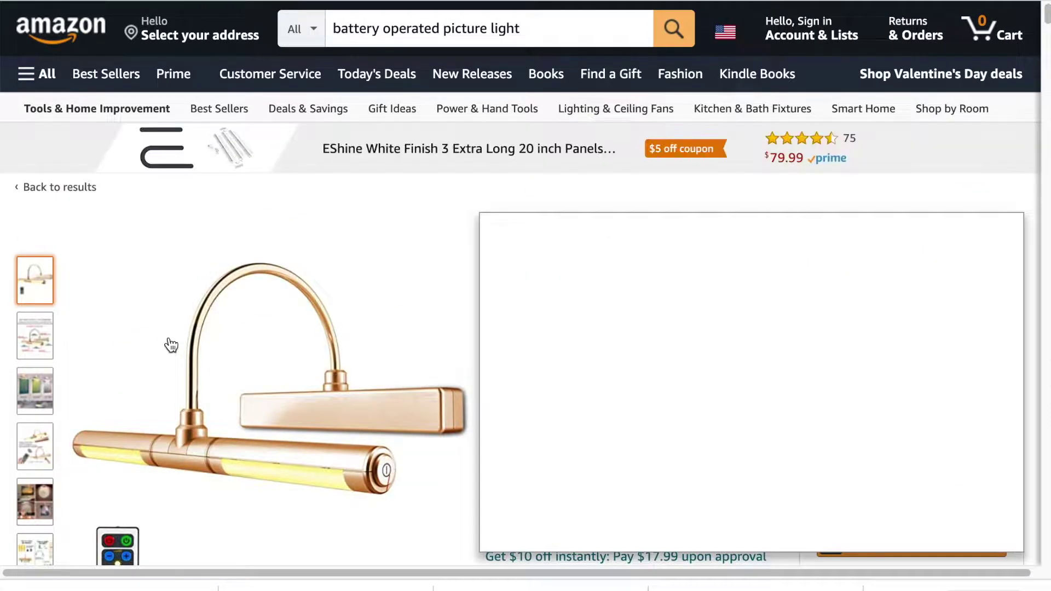
click(167, 345)
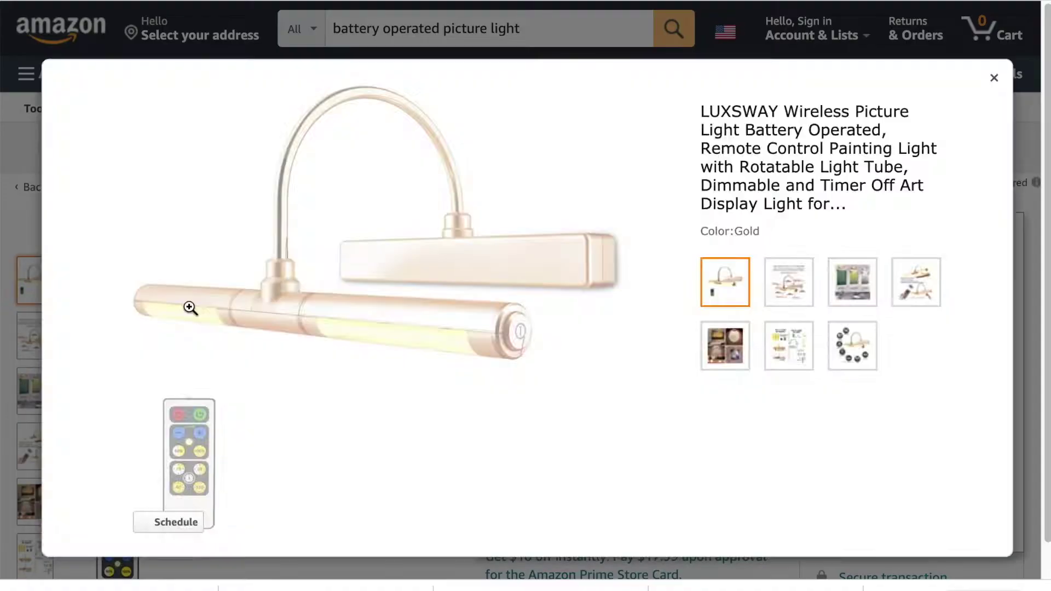
right_click(369, 266)
click(403, 294)
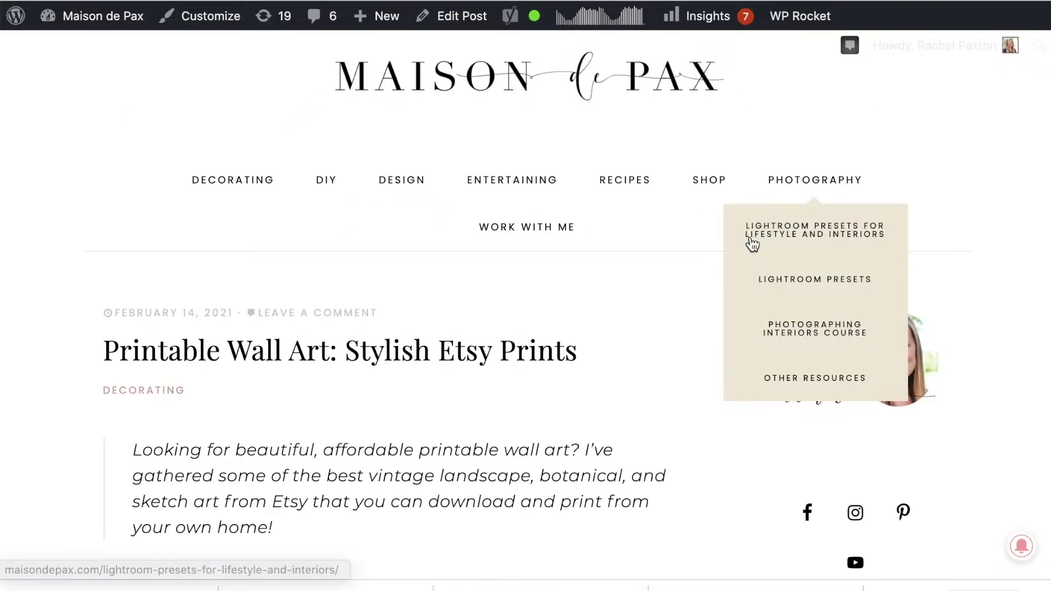
- Browse the retail pages and bring up save options for the landscape art image
scroll(692, 304, down, 5)
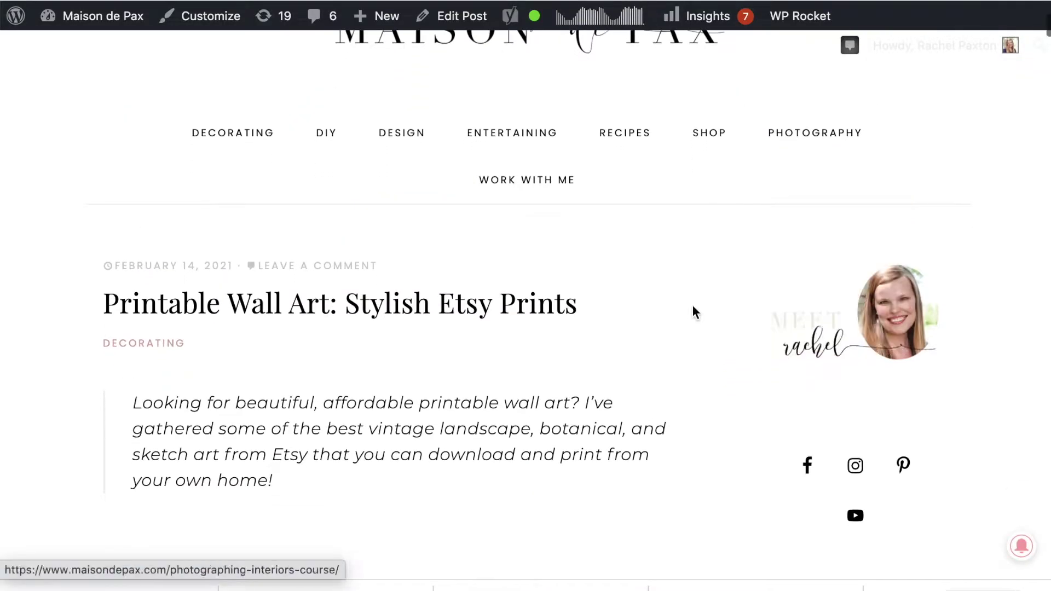
scroll(692, 307, down, 15)
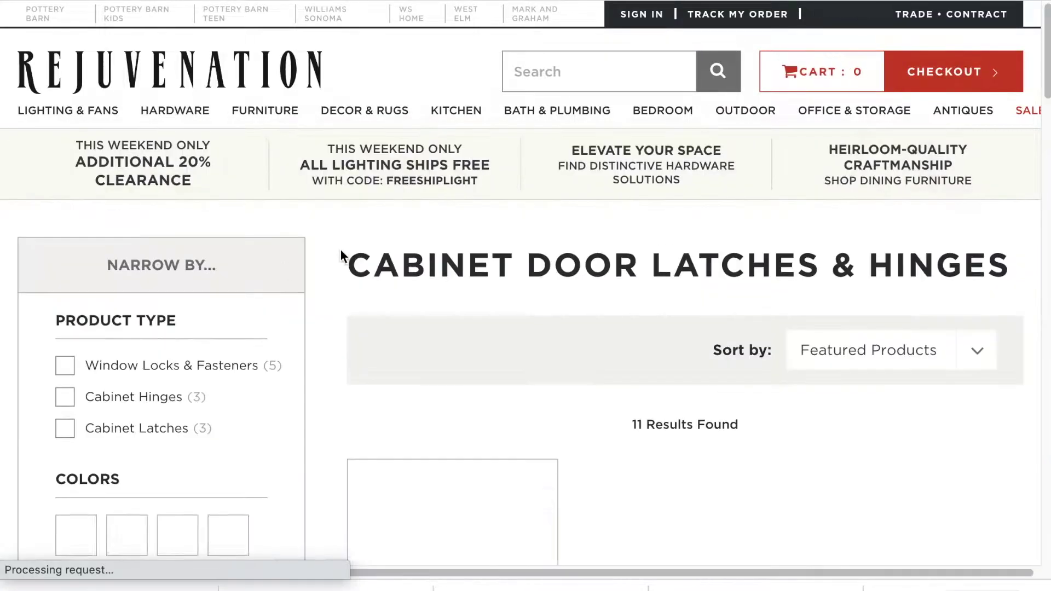
scroll(383, 442, down, 5)
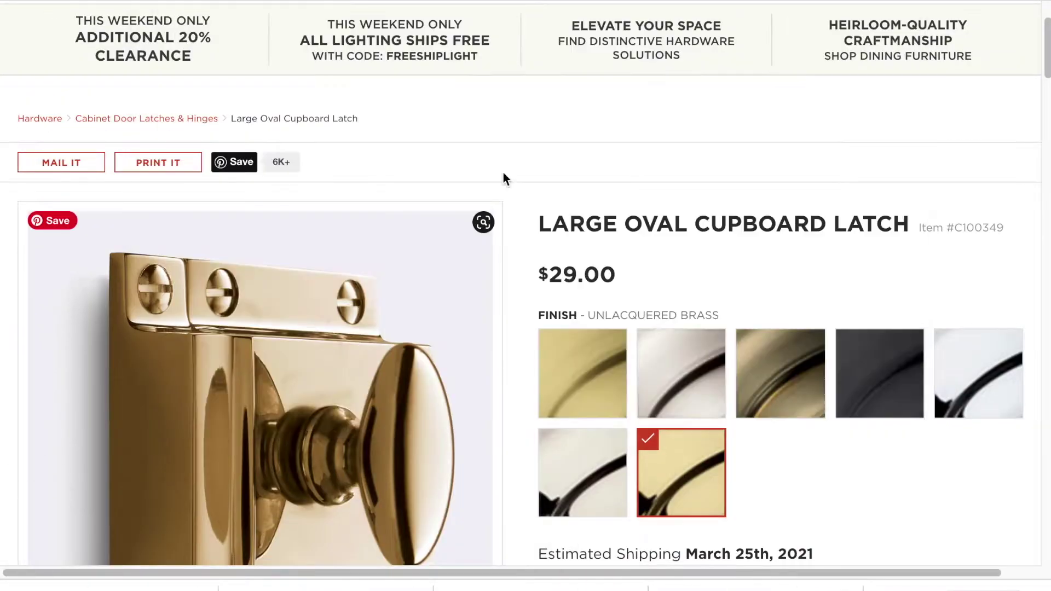
scroll(506, 178, up, 3)
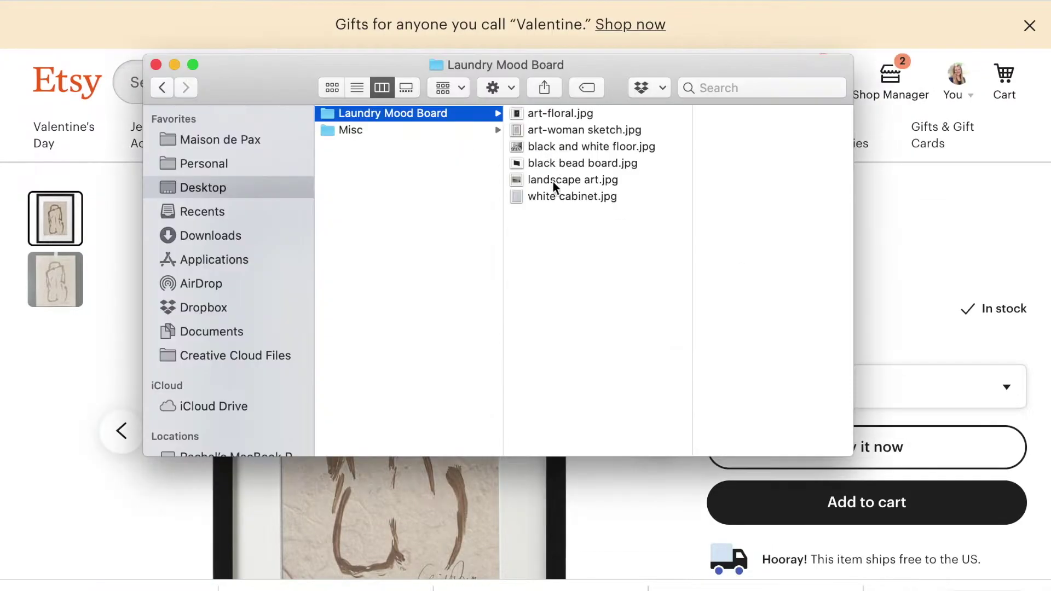
right_click(553, 182)
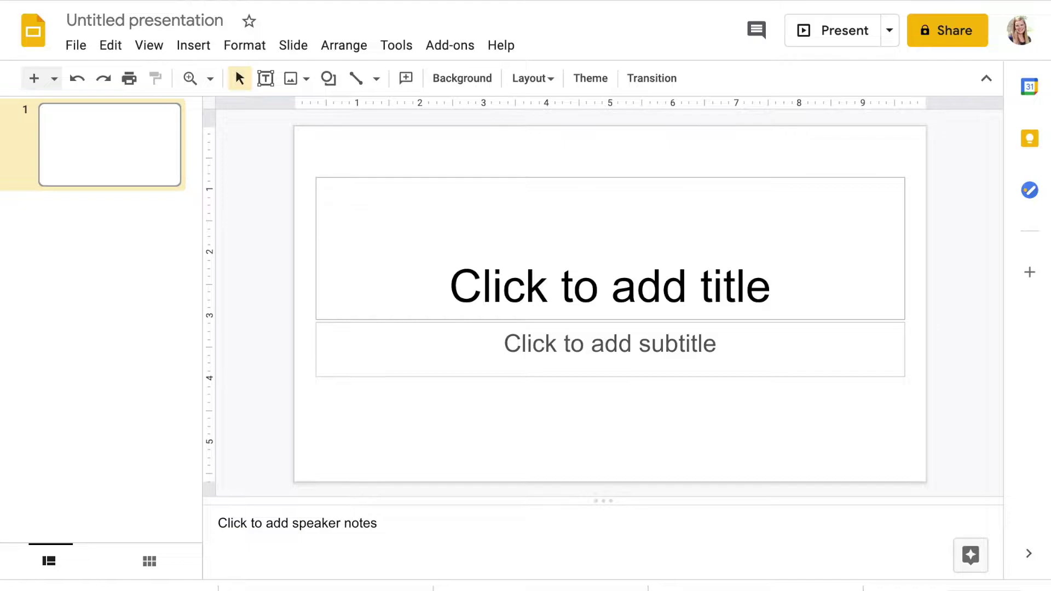
- Rename the untitled presentation to 'Laundry Mood Board'
click(181, 21)
text(Laundry Mood Board)
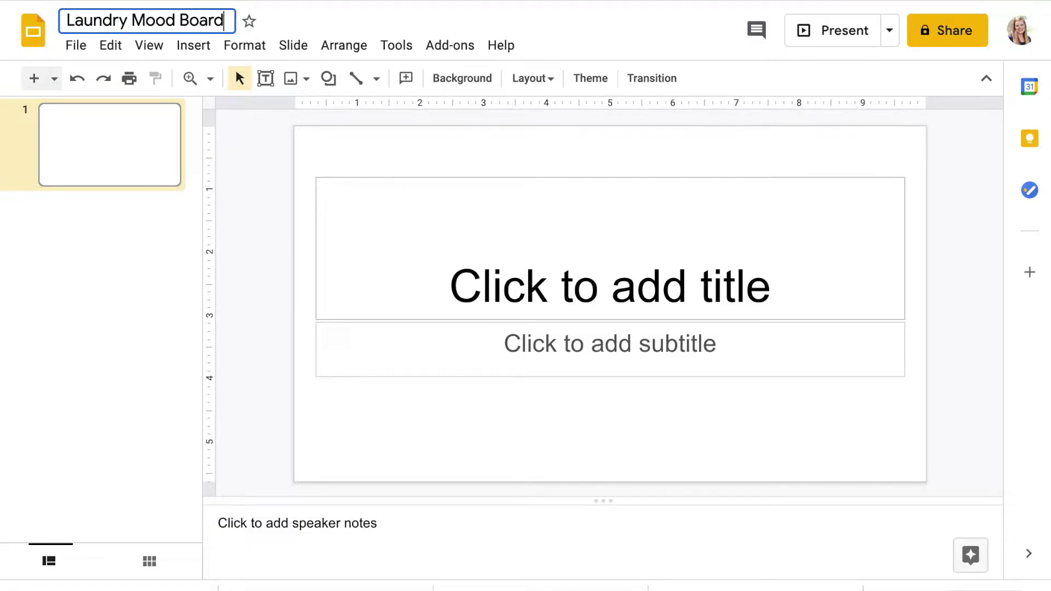
key(Return)
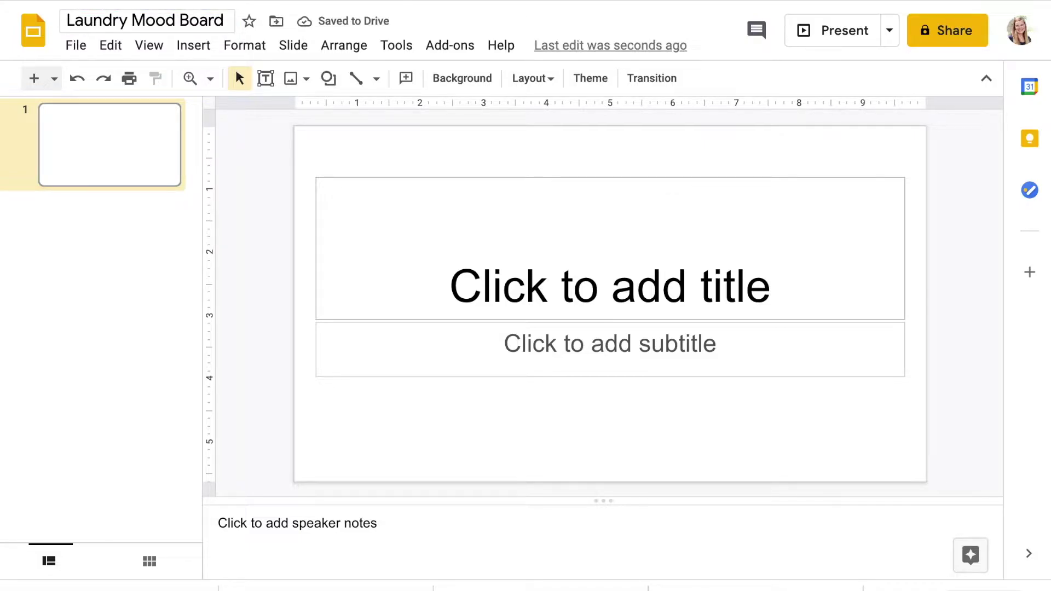
- Open the slide Background settings to apply the branded design-board image
click(239, 50)
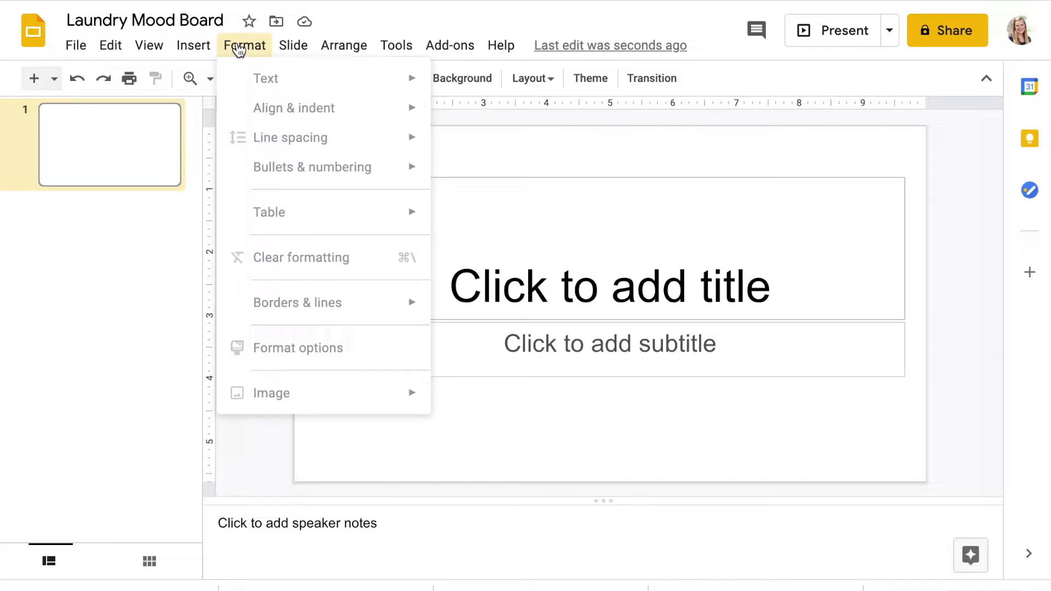
click(240, 50)
click(462, 81)
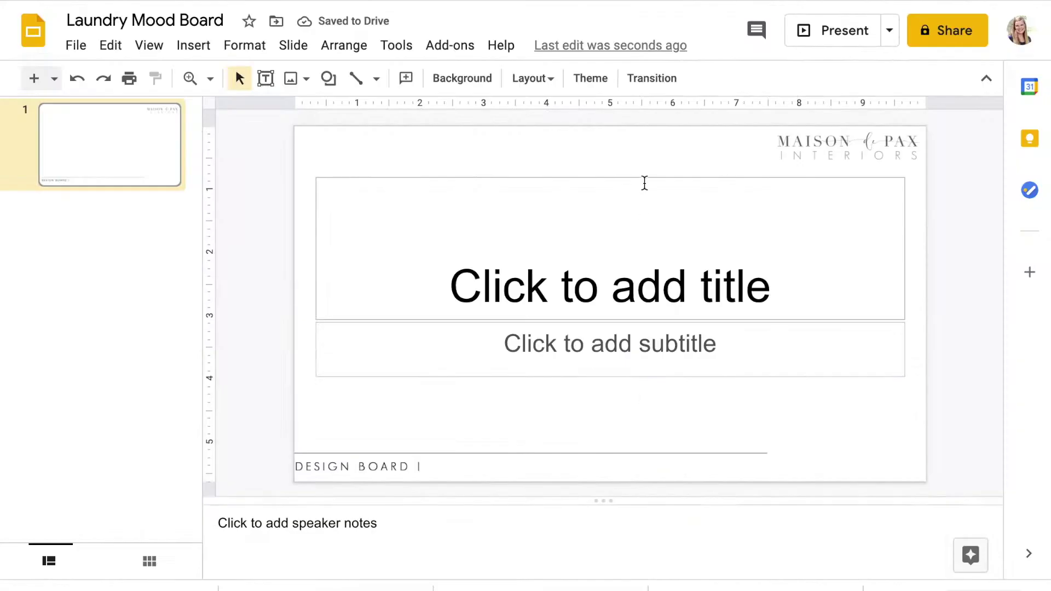
- Delete the title placeholder and place a 'Laundry Room' label beside DESIGN BOARD in the footer
click(645, 183)
key(Delete)
click(618, 350)
text(Laundry Room)
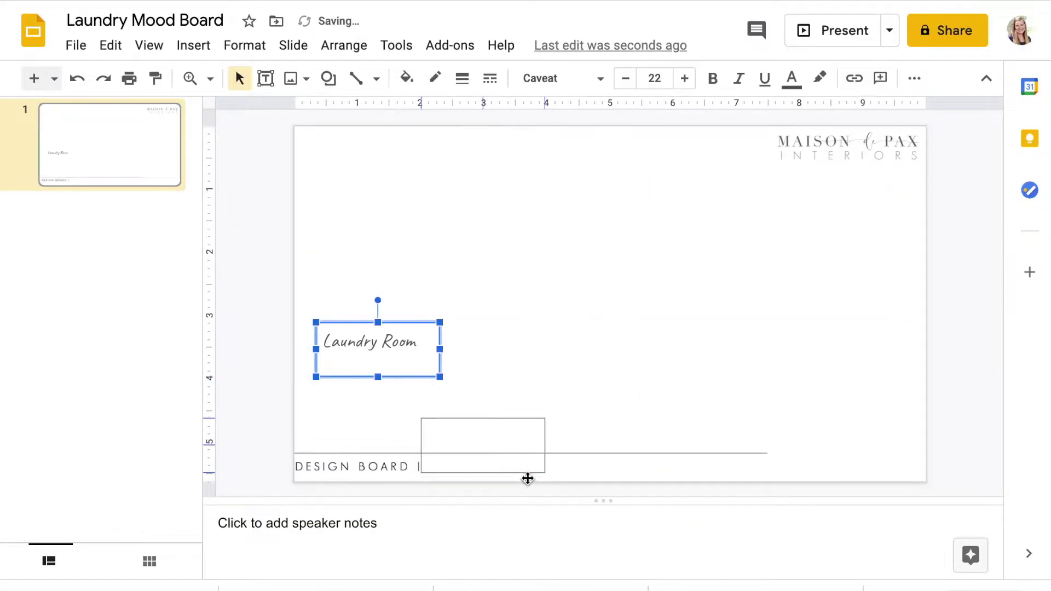
drag(527, 479, 497, 446)
click(591, 368)
- Upload the black and white floor photo from the Laundry Mood Board folder
click(186, 46)
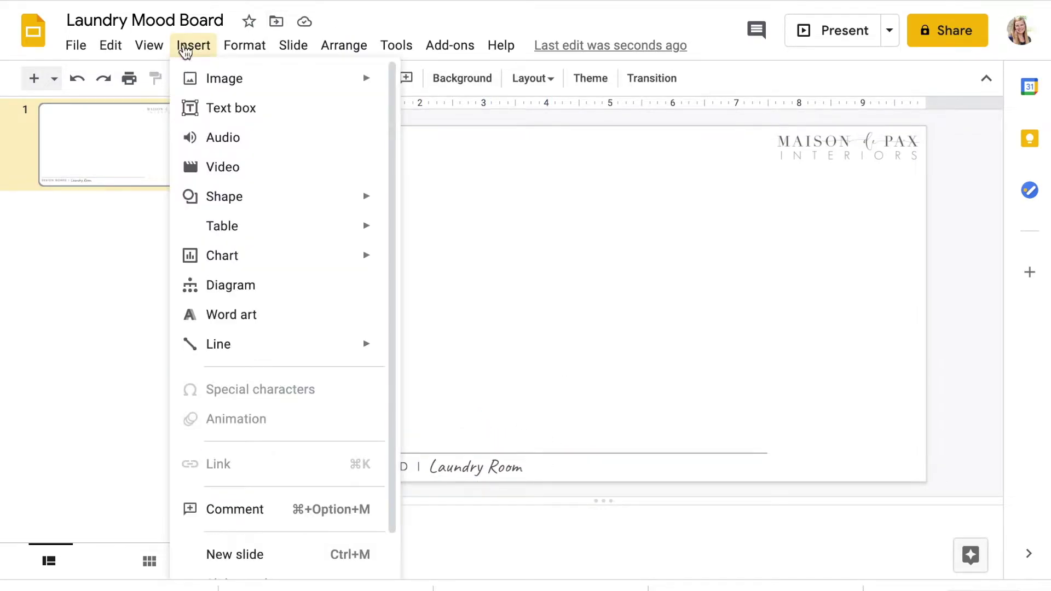
mouse_move(222, 80)
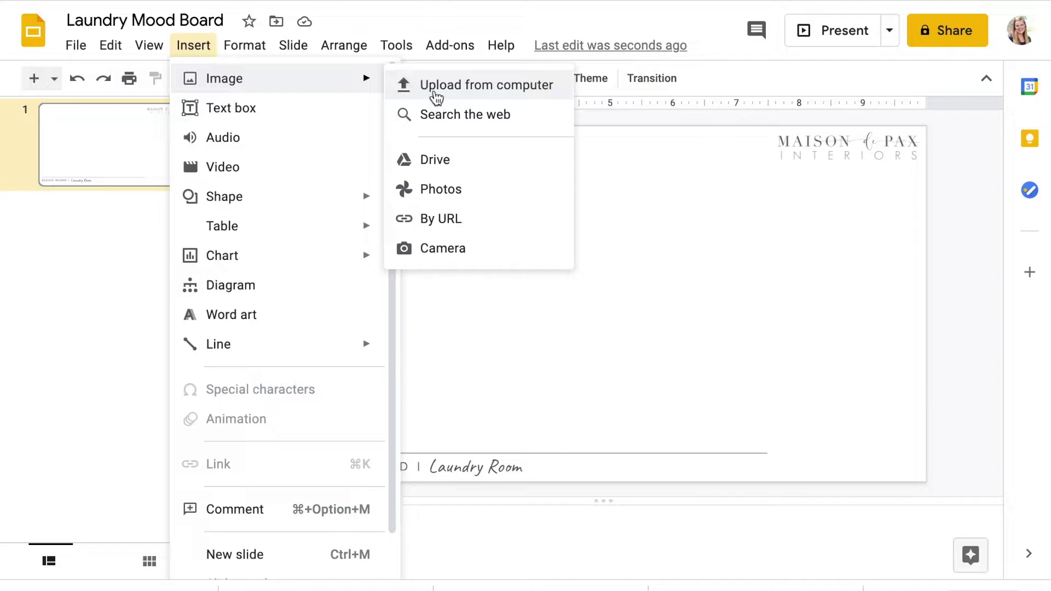
click(436, 88)
click(396, 16)
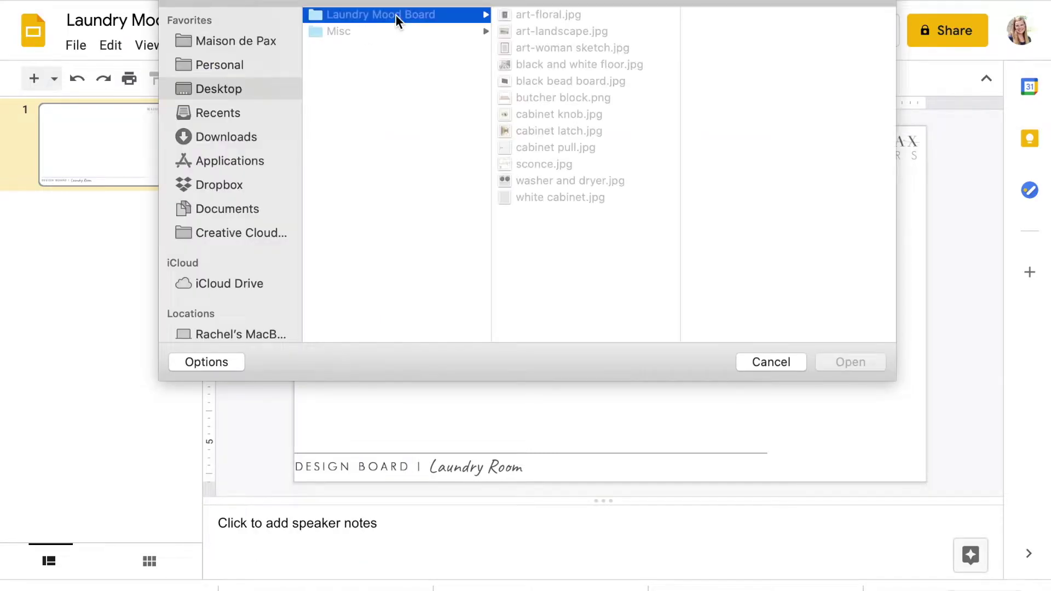
double_click(537, 64)
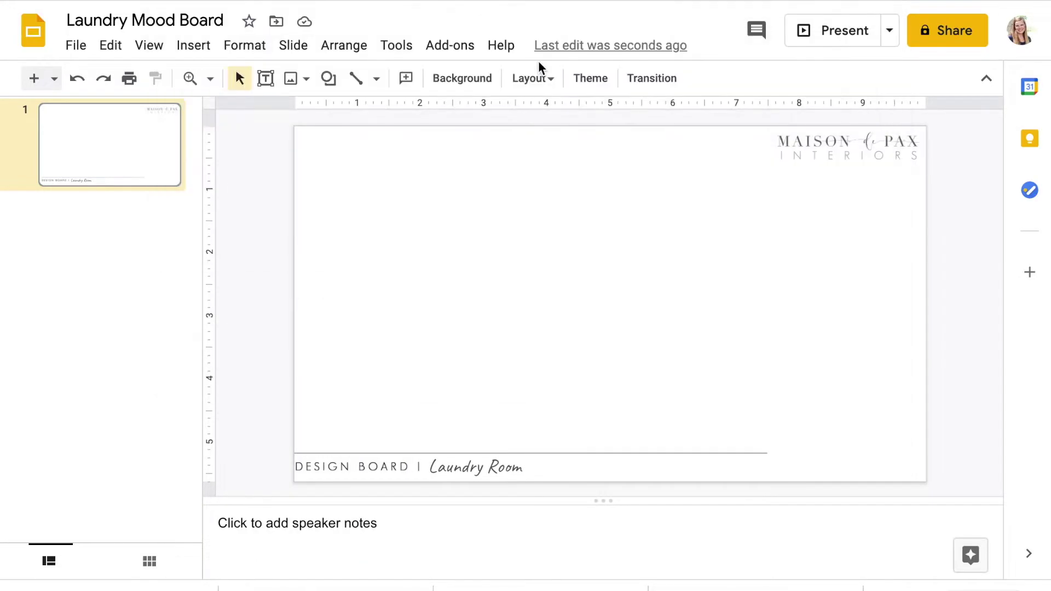
- Crop the floor photo down to just the checkered tiles
click(558, 81)
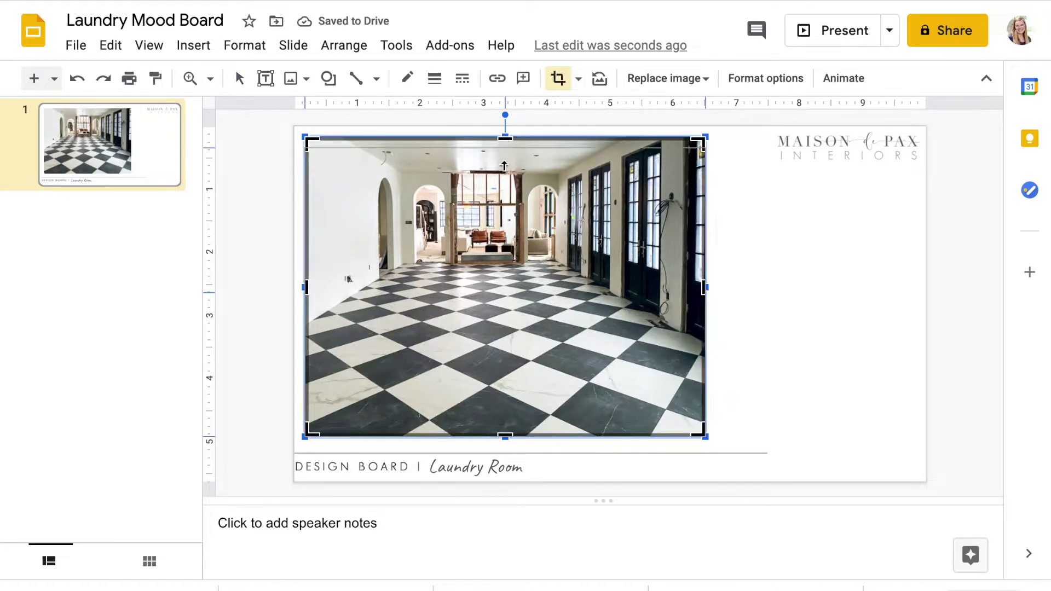
drag(503, 283, 504, 280)
drag(705, 353, 608, 356)
drag(304, 355, 374, 361)
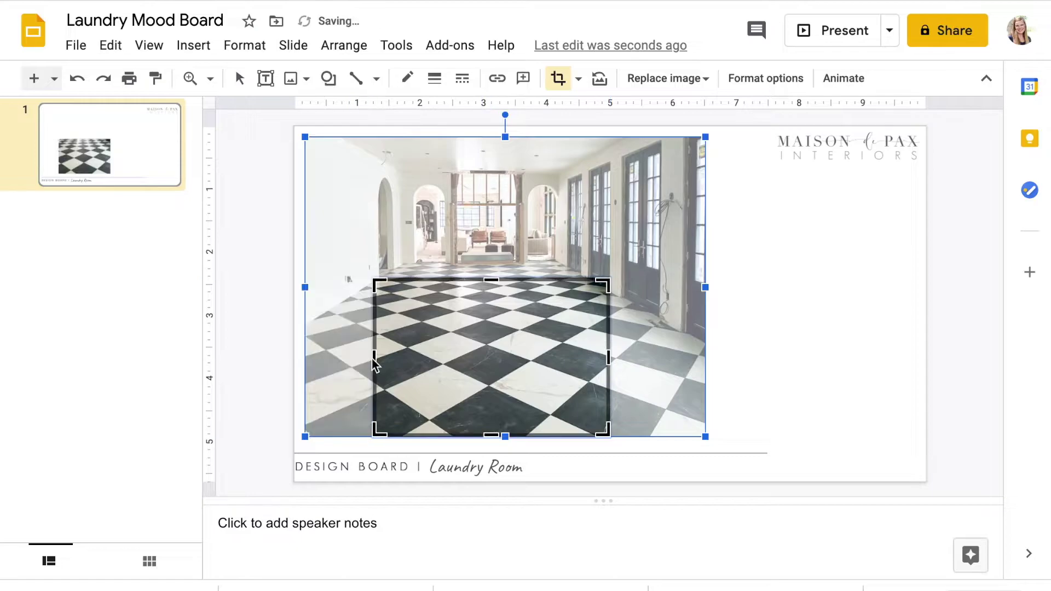
drag(488, 280, 489, 309)
key(Return)
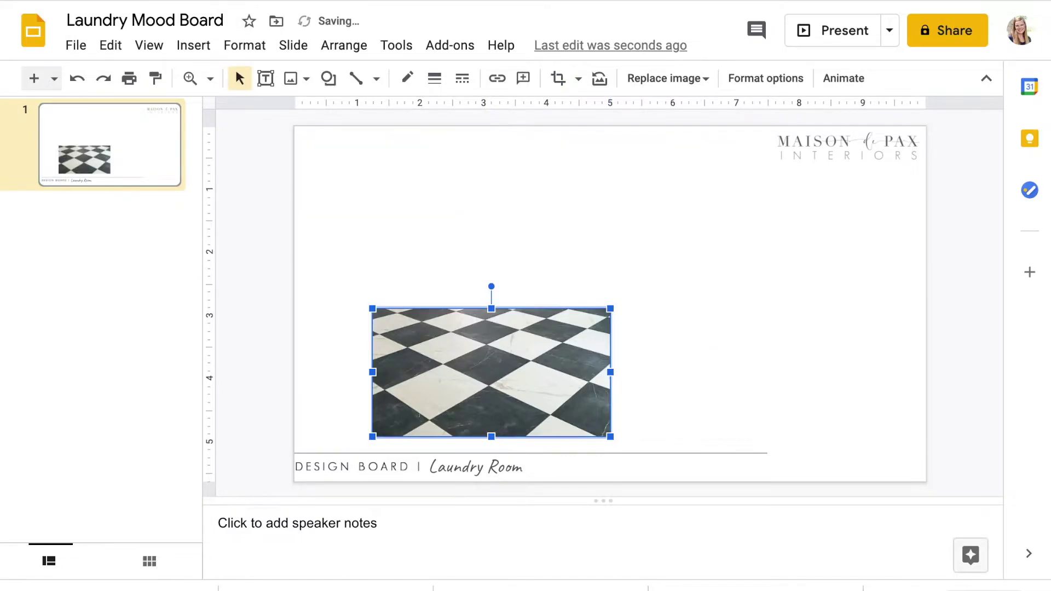
click(568, 244)
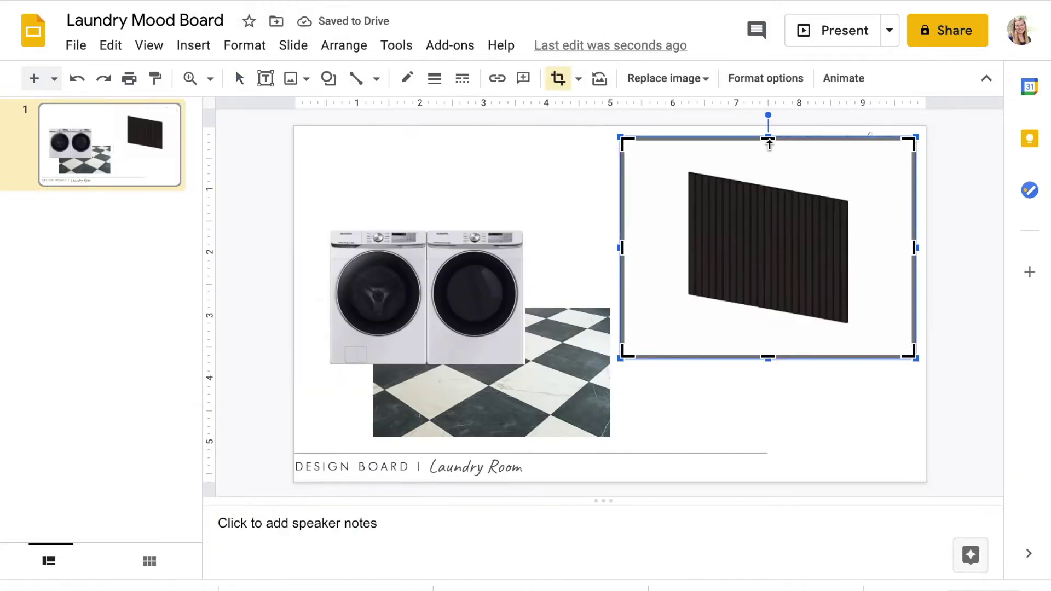
- Crop the black slatted panel, send it behind the washers, and position it and the sketch print
drag(801, 356, 802, 331)
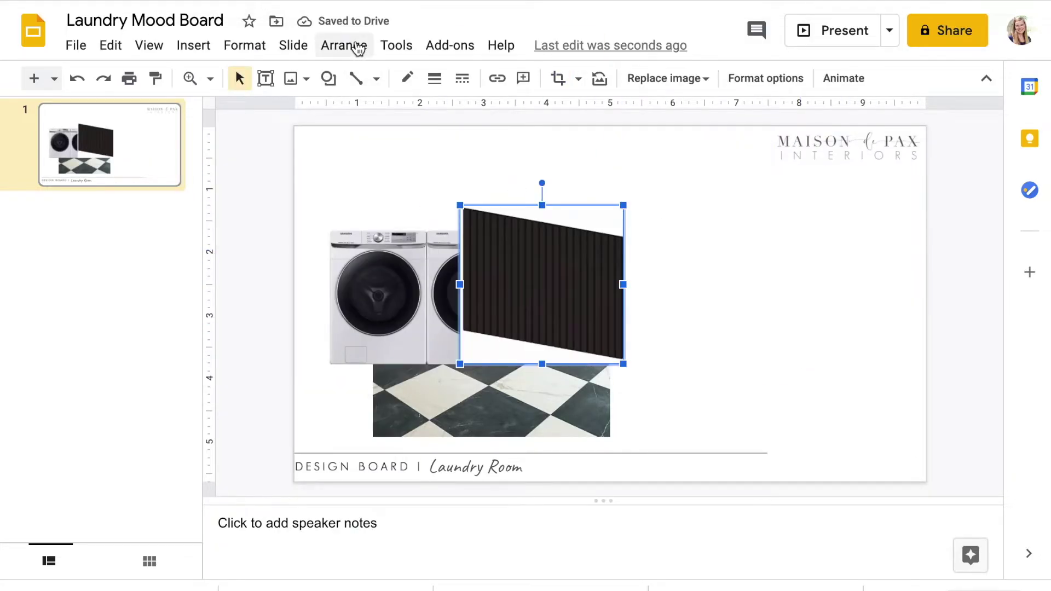
click(341, 45)
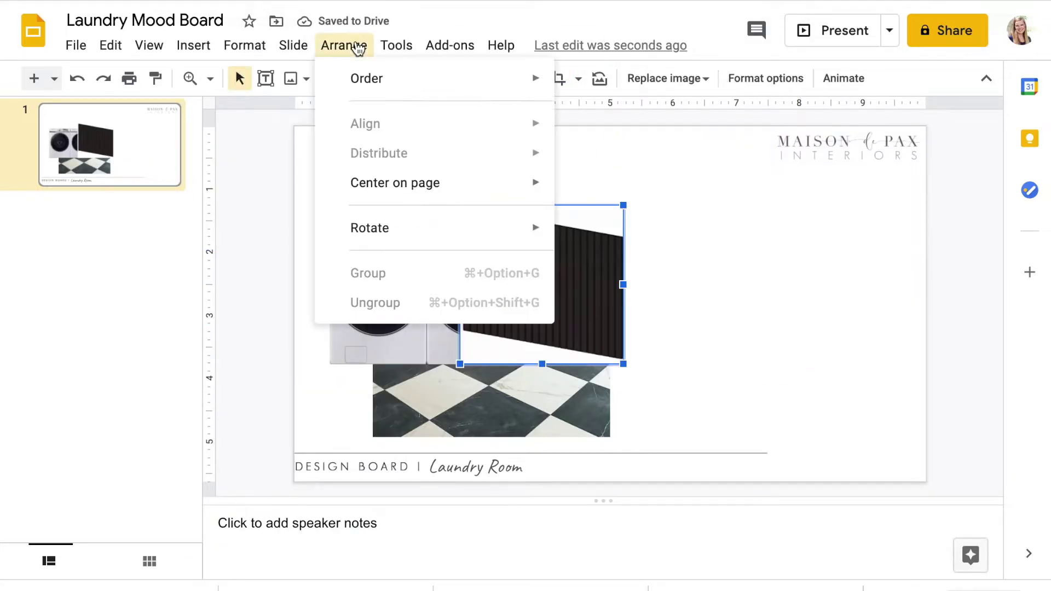
mouse_move(431, 80)
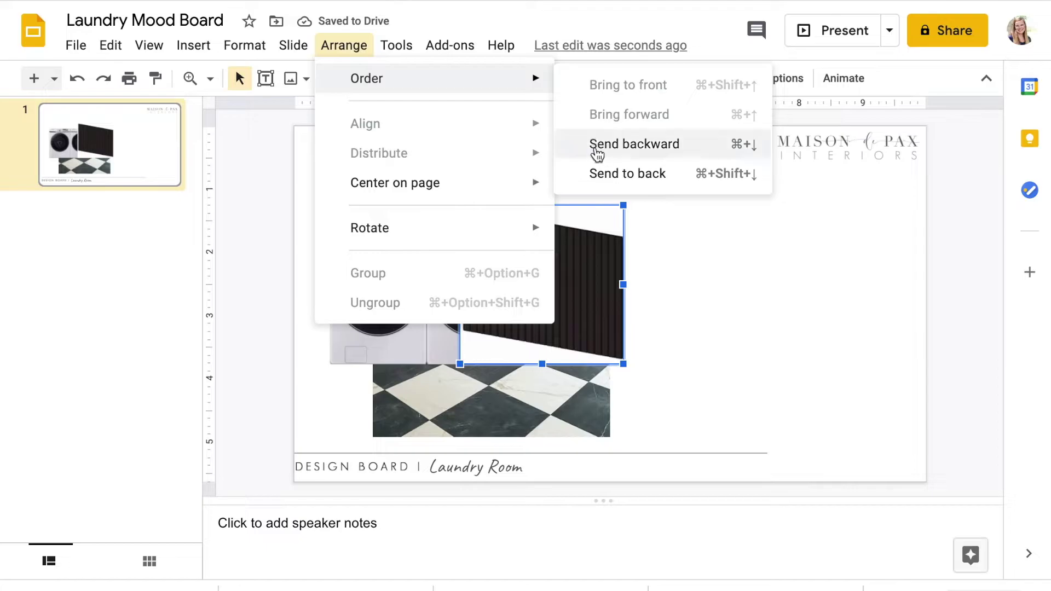
click(599, 180)
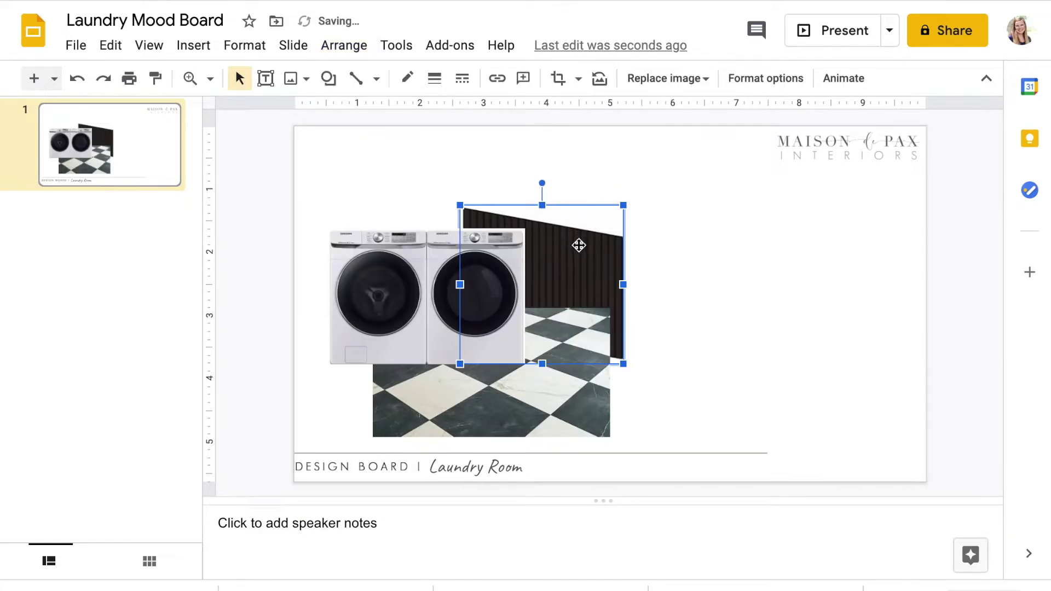
drag(579, 245, 613, 232)
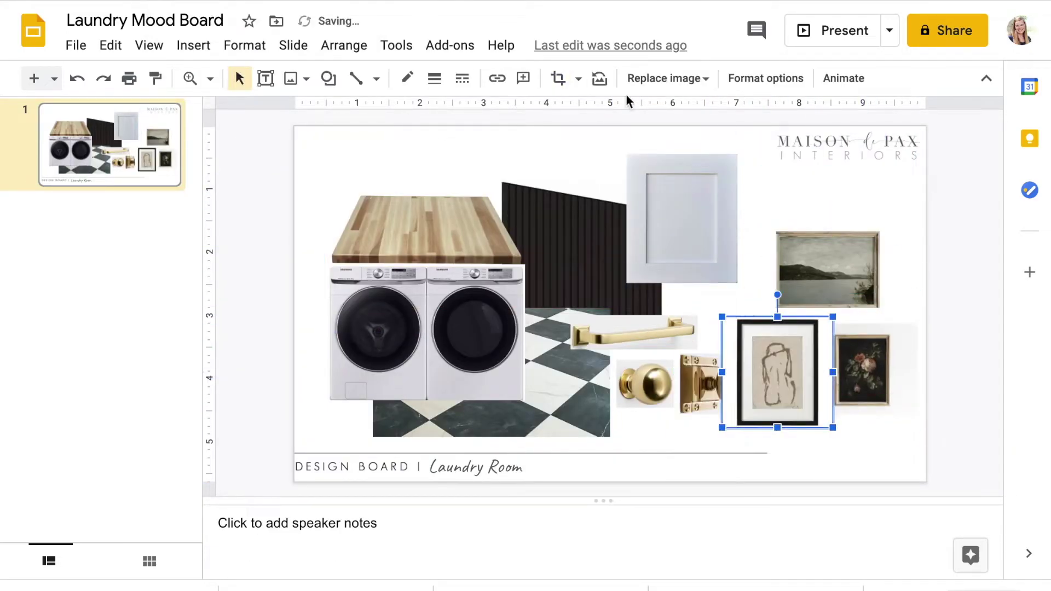
drag(739, 377, 774, 377)
click(621, 363)
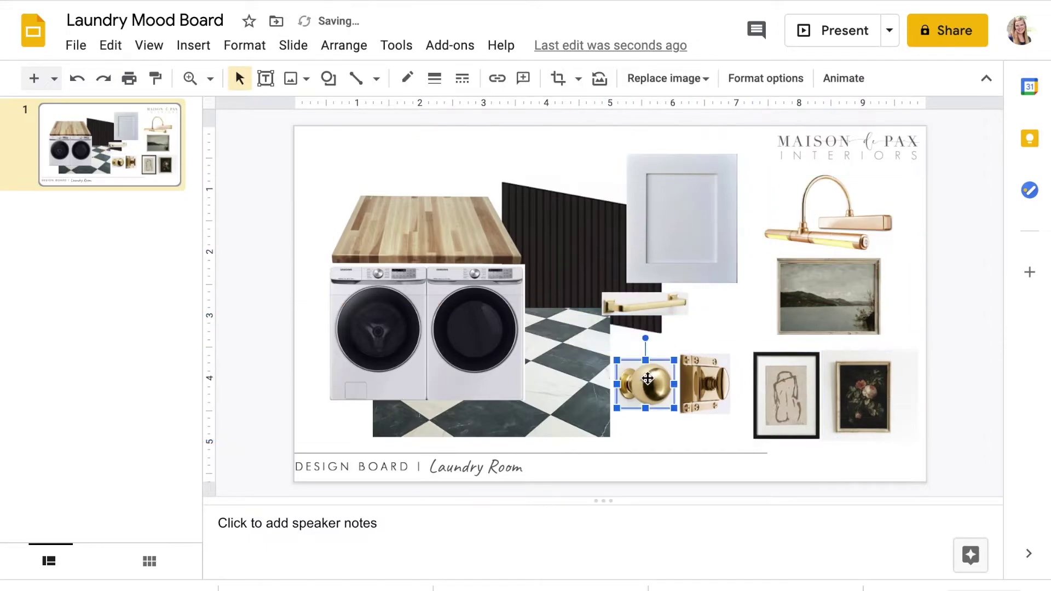
- Link the brass picture light image to its Amazon product page
click(878, 455)
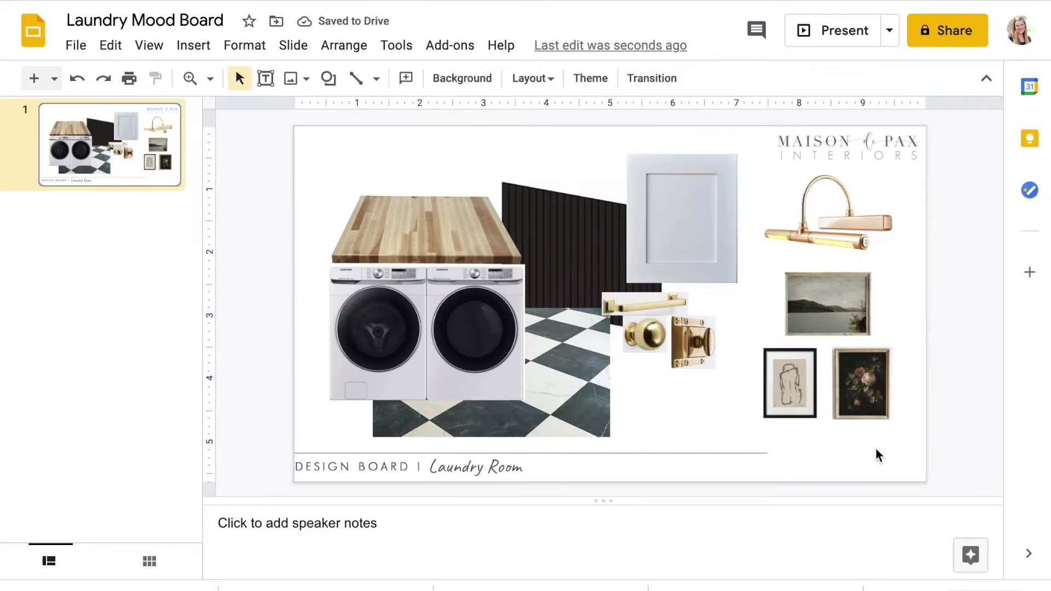
click(829, 222)
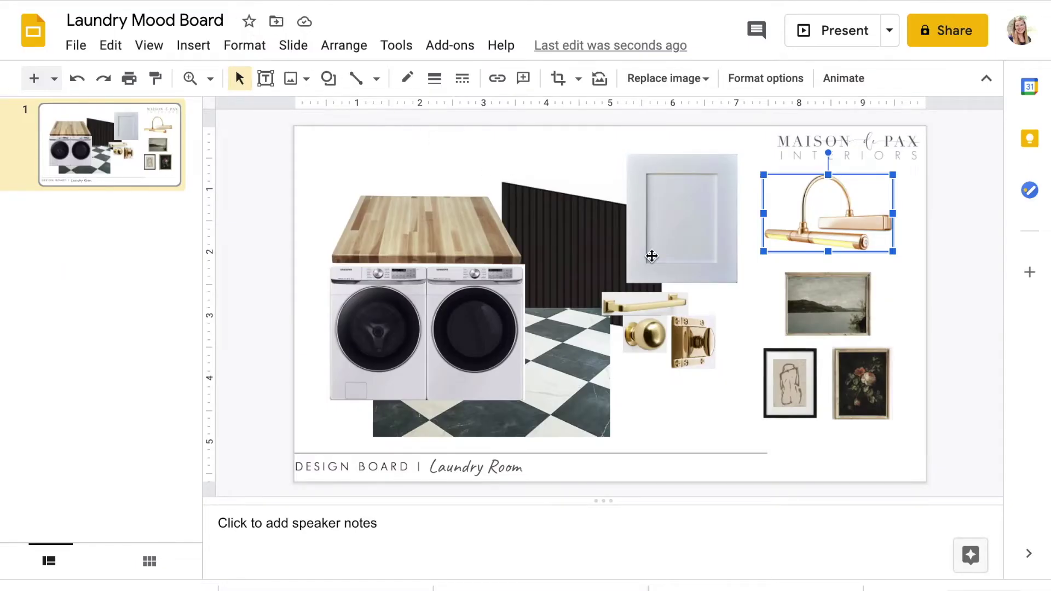
key(ctrl+k)
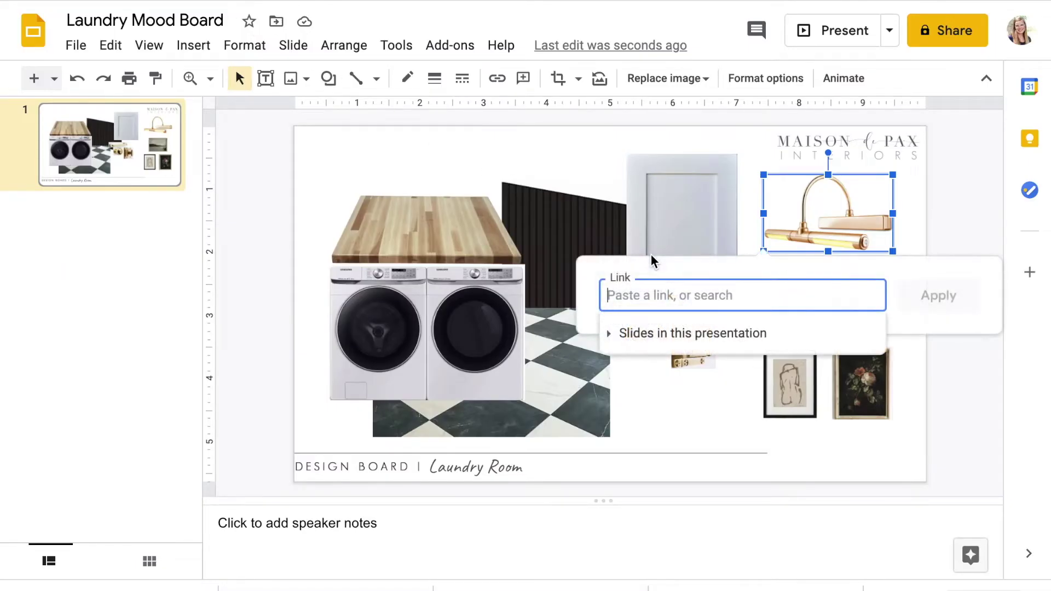
key(ctrl+v)
key(Return)
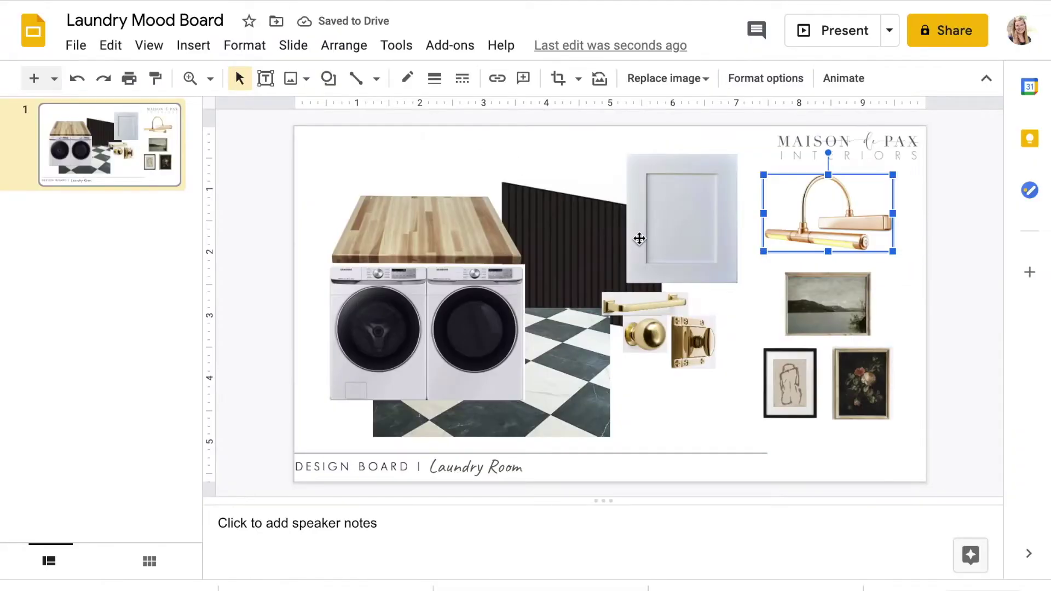
key(ctrl+v)
- Link the drawer pull, ball cabinet knob and latch images to their Rejuvenation product pages
click(636, 306)
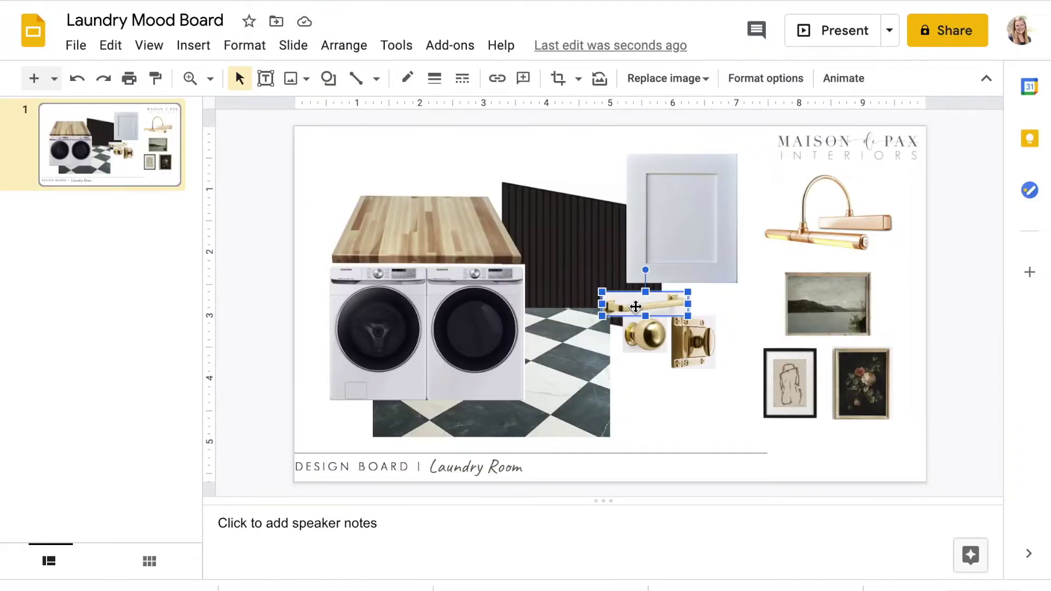
key(ctrl+k)
key(ctrl+v)
key(Return)
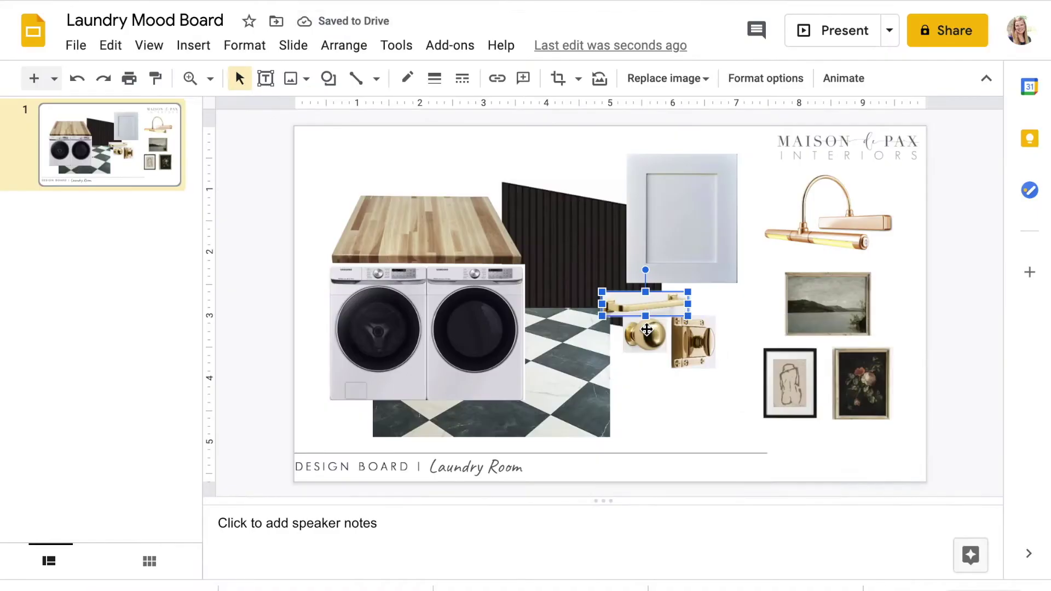
key(ctrl+k)
key(ctrl+v)
key(Return)
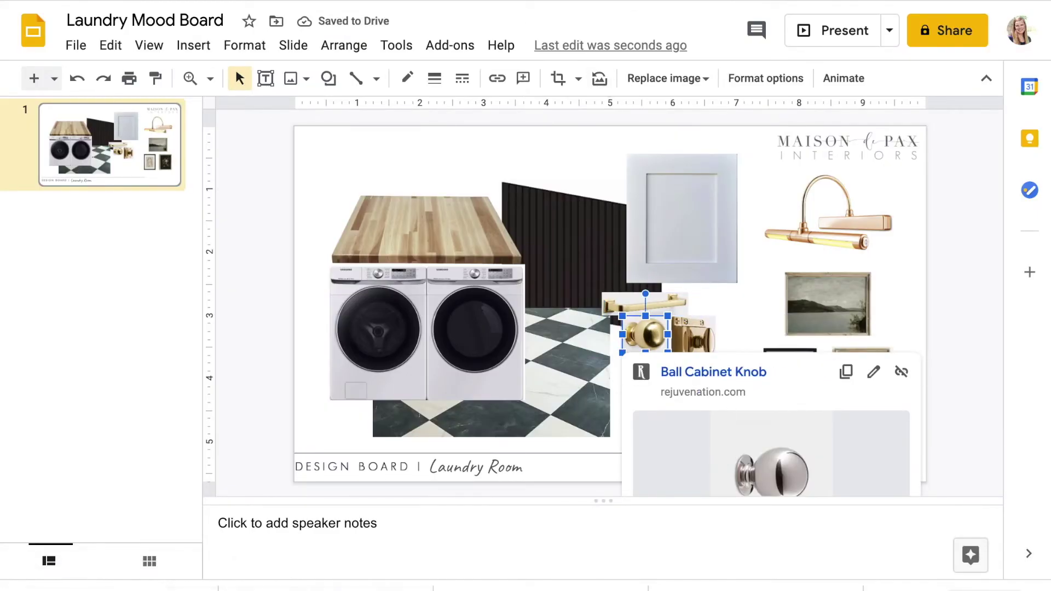
key(ctrl+k)
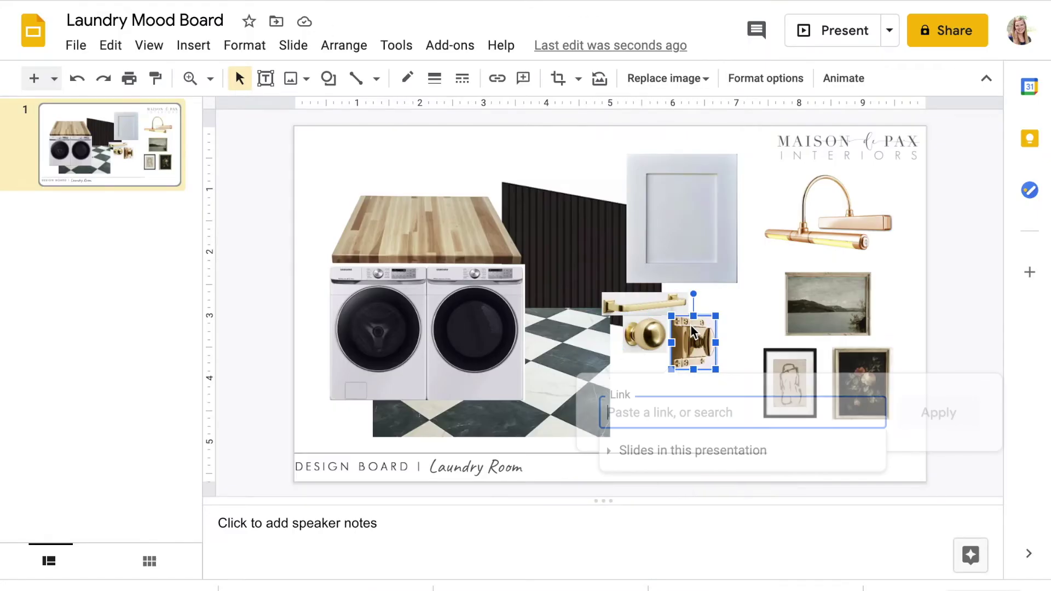
key(ctrl+v)
key(Return)
key(Escape)
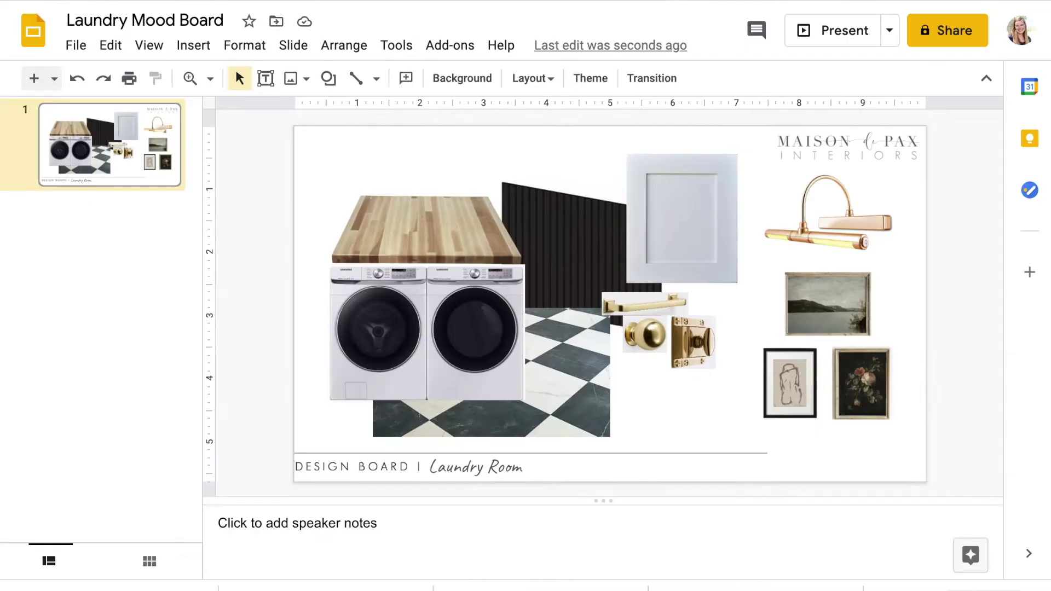
- Link the figure drawing print to its Etsy product page
click(802, 407)
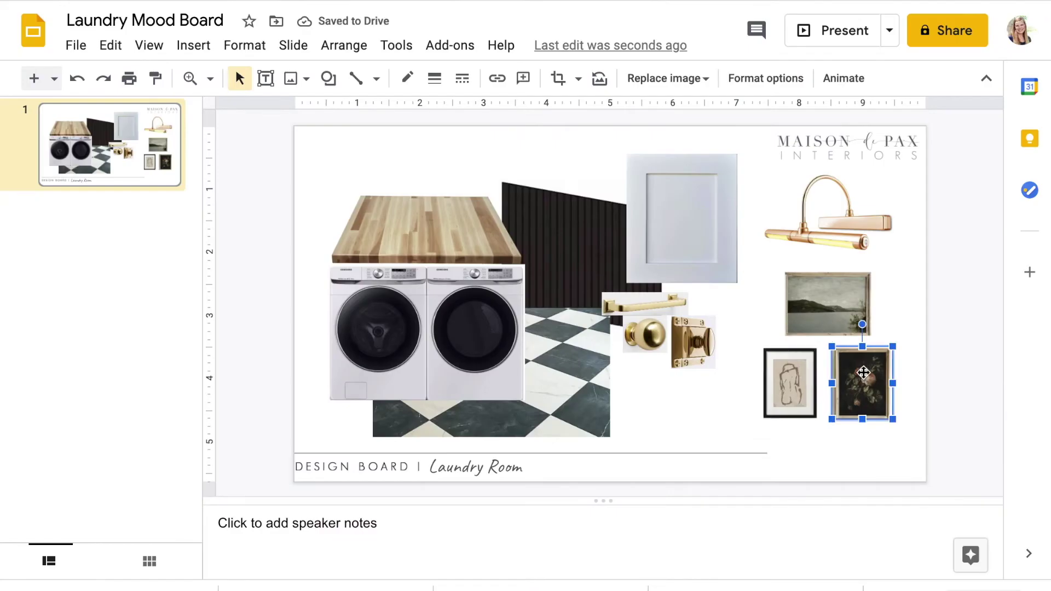
key(ctrl+k)
key(ctrl+v)
key(Return)
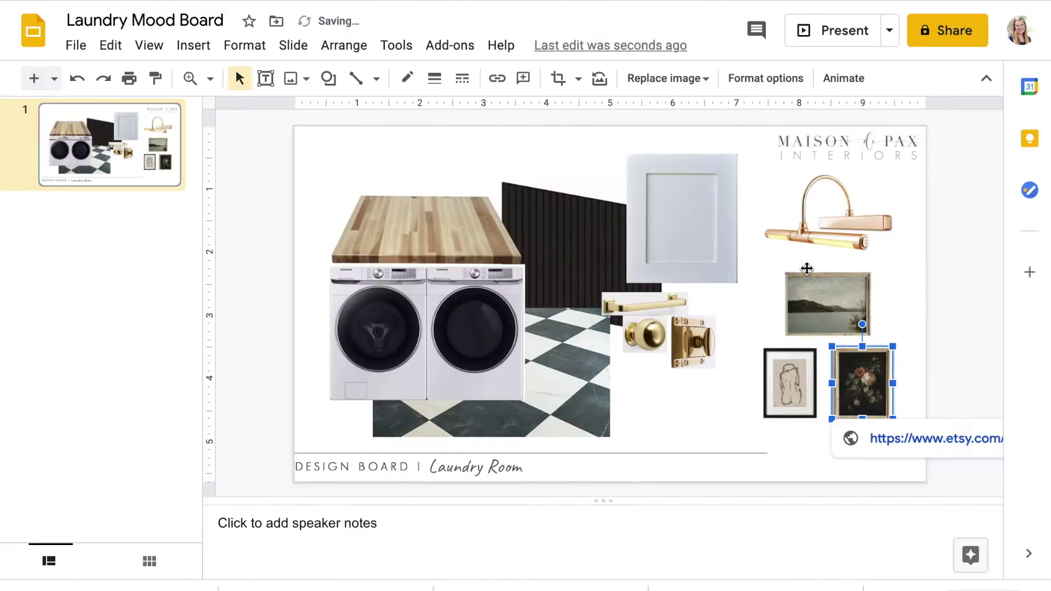
click(827, 304)
click(690, 466)
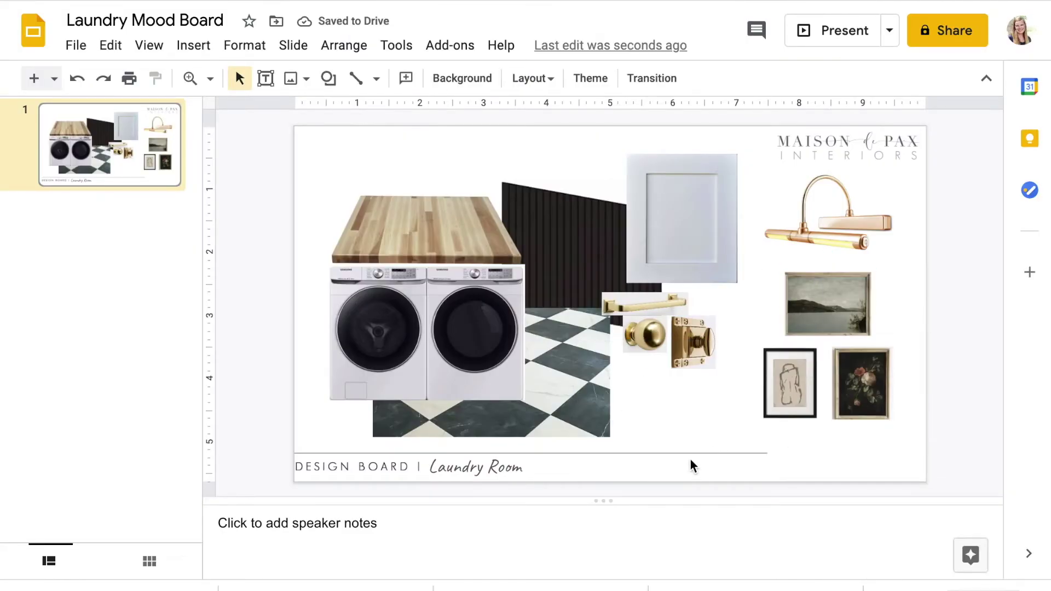